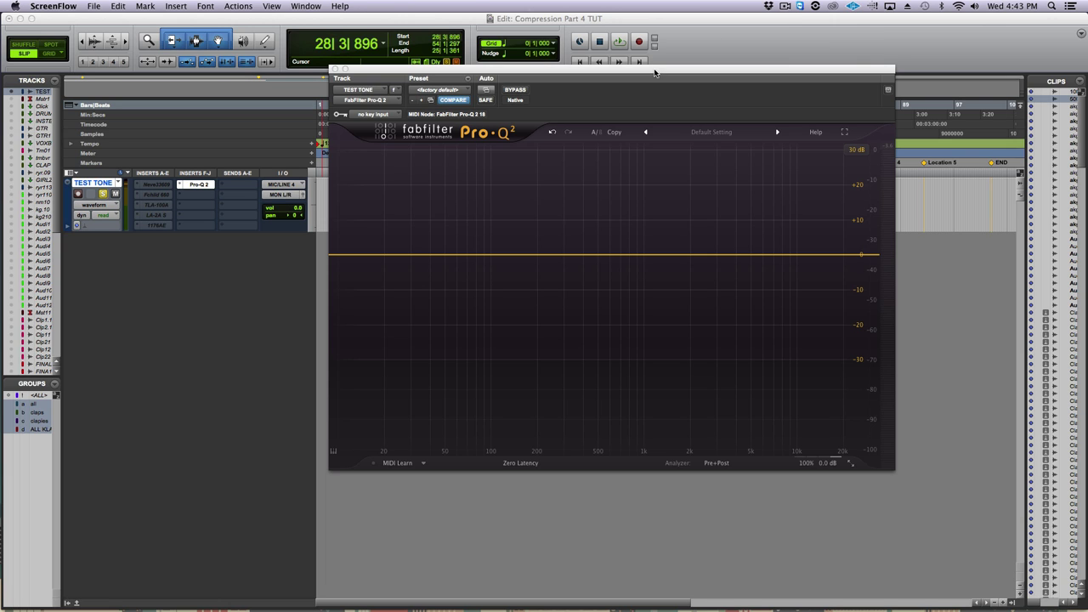
- Play the 500 Hz test tone through the Pro-Q 2 analyzer, then stop it
drag(656, 66, 661, 246)
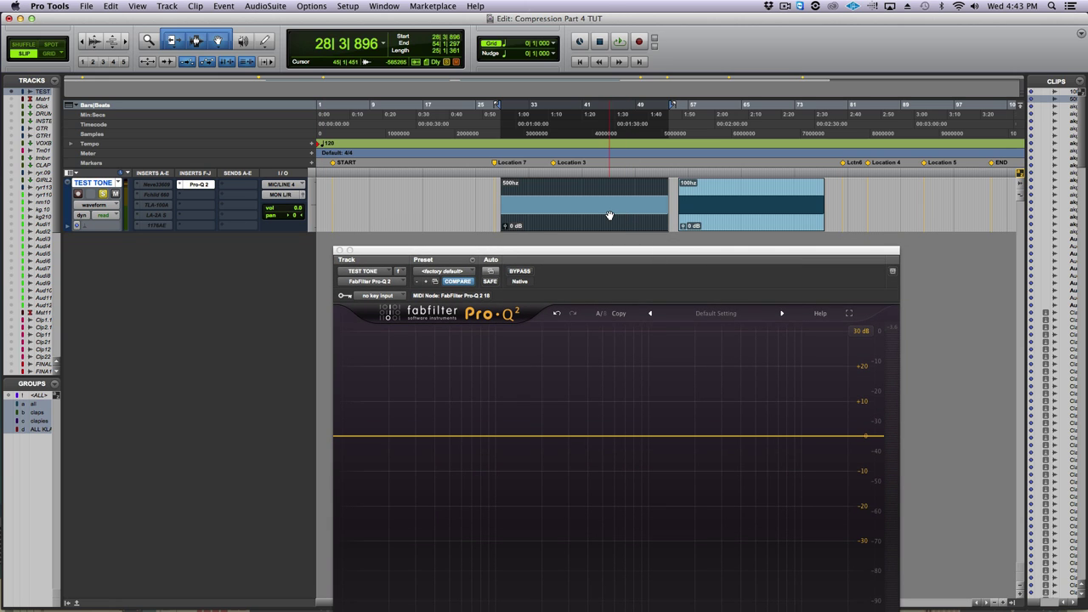
click(752, 217)
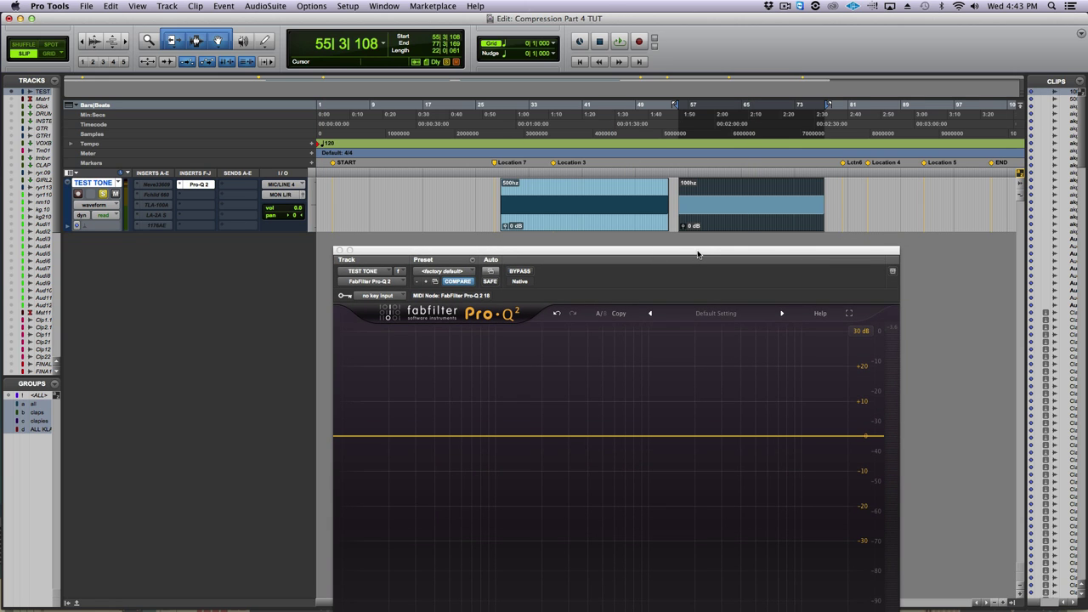
drag(697, 253, 748, 109)
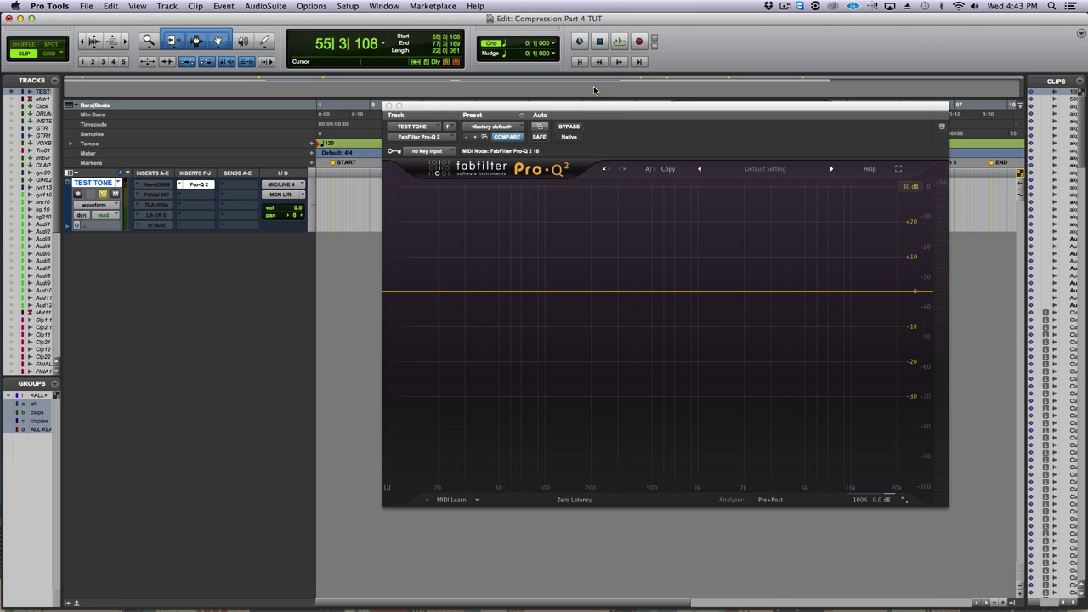
drag(583, 107, 551, 198)
click(564, 204)
key(space)
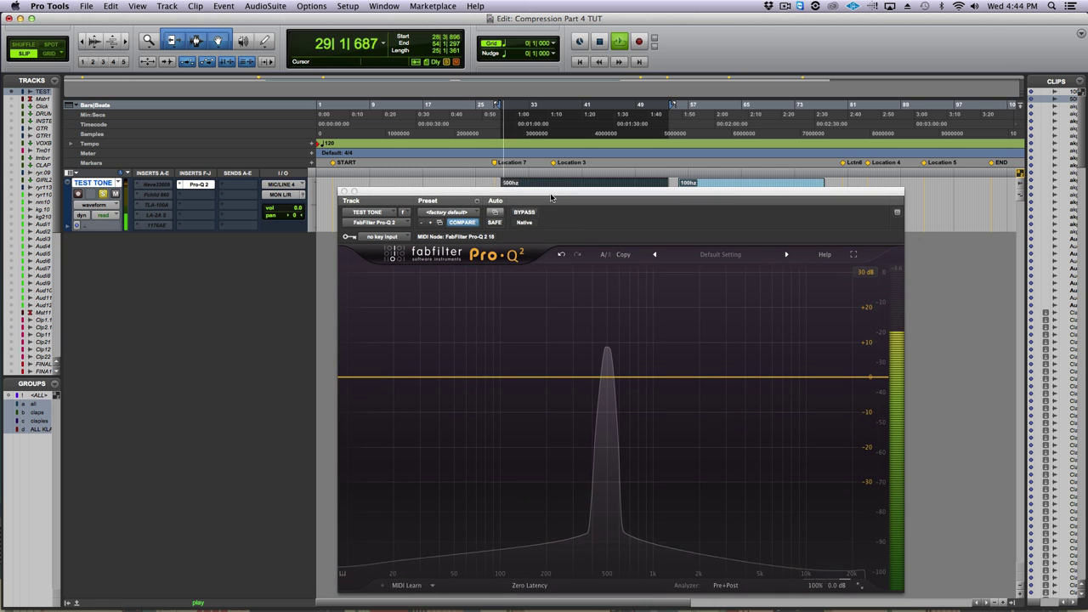
key(space)
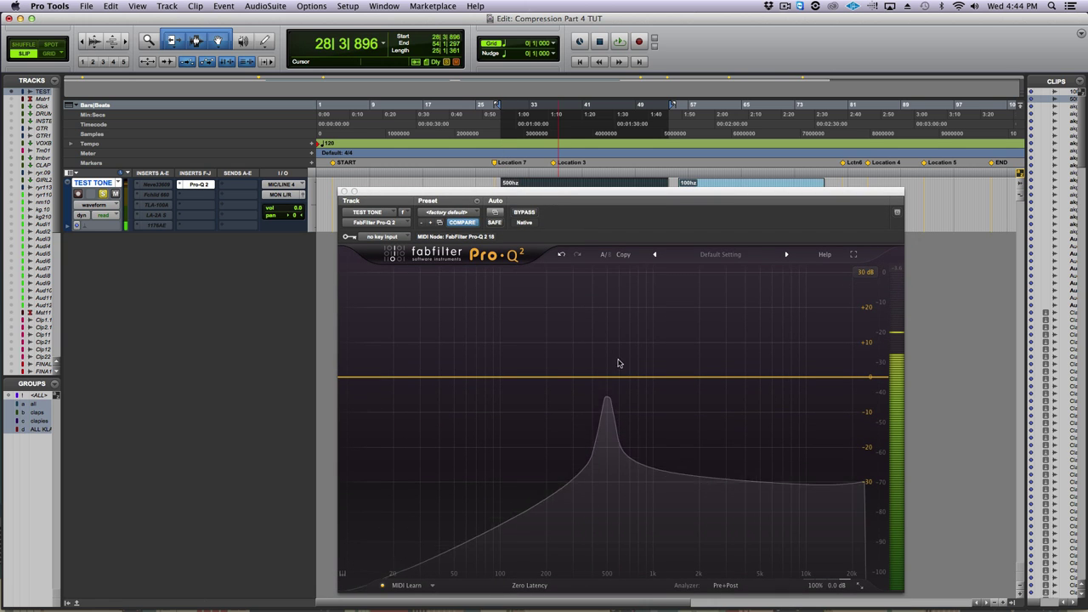
- Play the 100 Hz test tone to show its analyzer peak, then stop it
click(711, 201)
key(space)
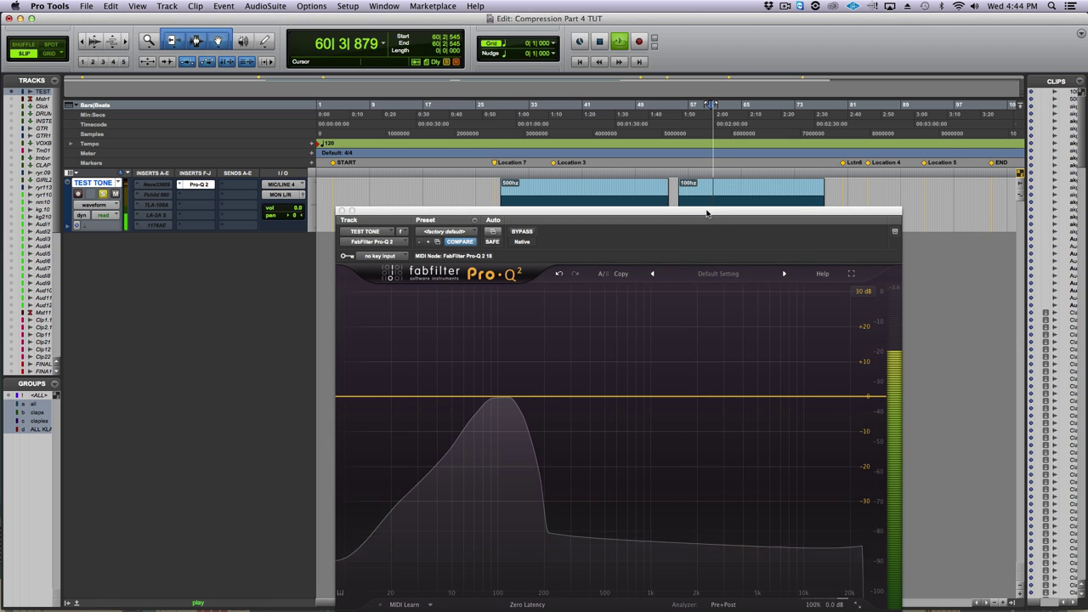
drag(709, 211, 756, 96)
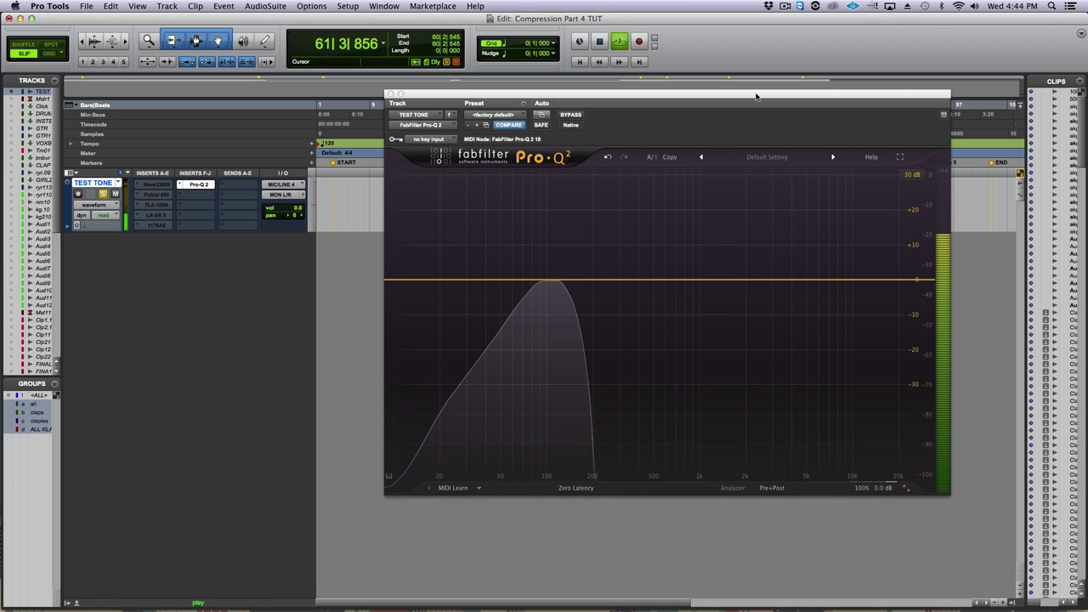
key(space)
drag(757, 96, 748, 262)
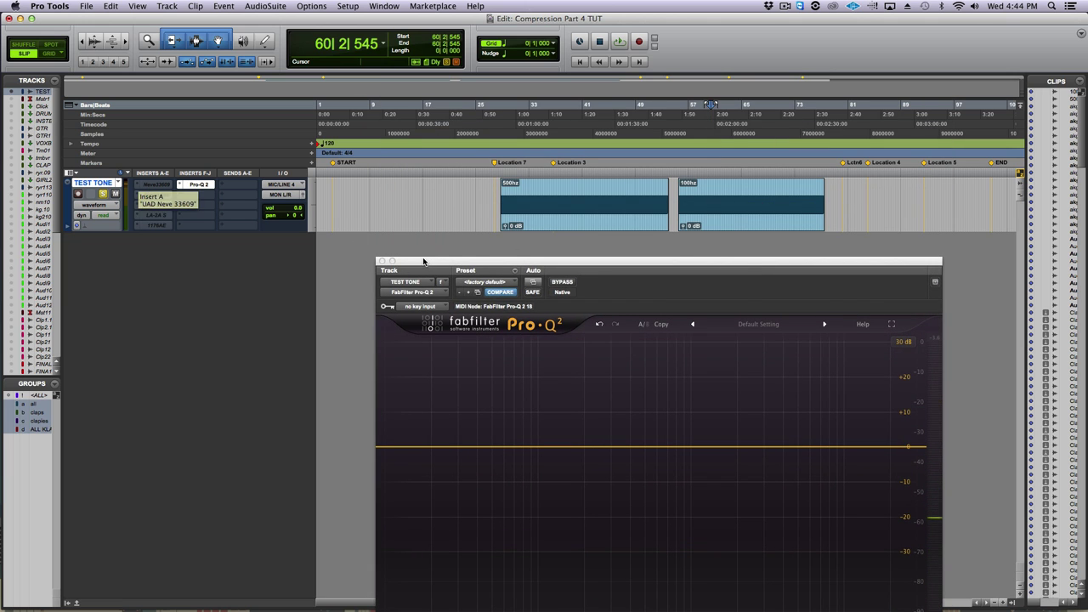
- Play the 500 Hz tone and switch the Neve 33609 compressor on and off
drag(425, 261, 607, 61)
click(517, 209)
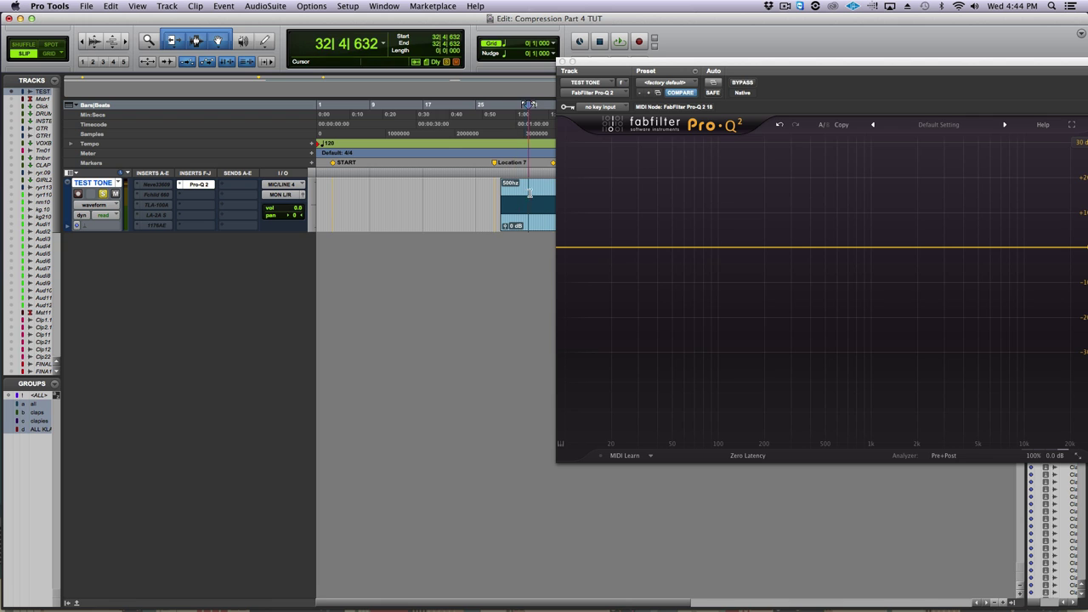
drag(692, 62, 559, 17)
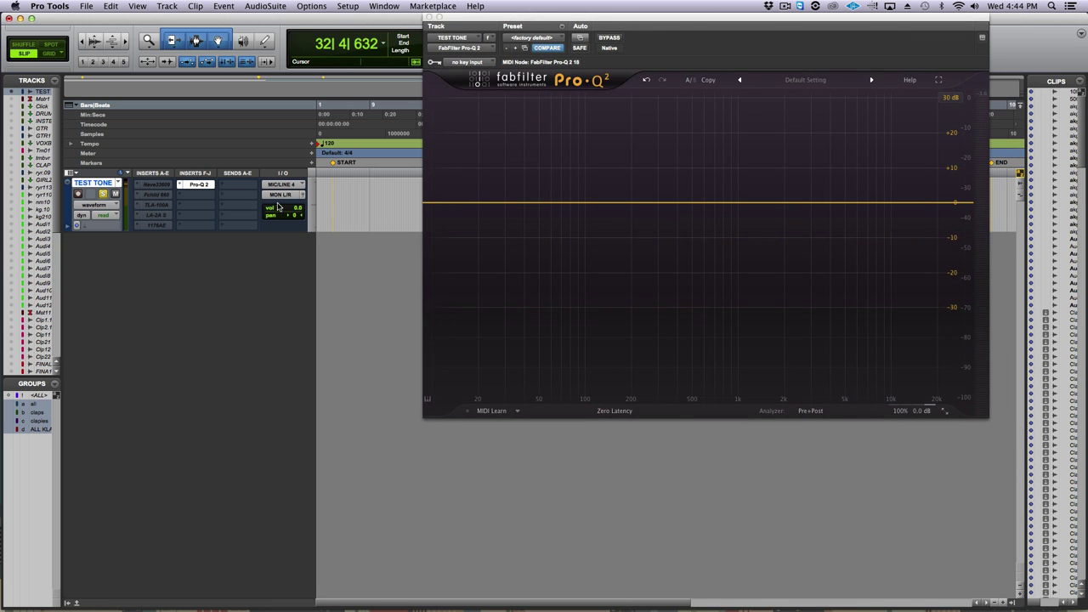
key(space)
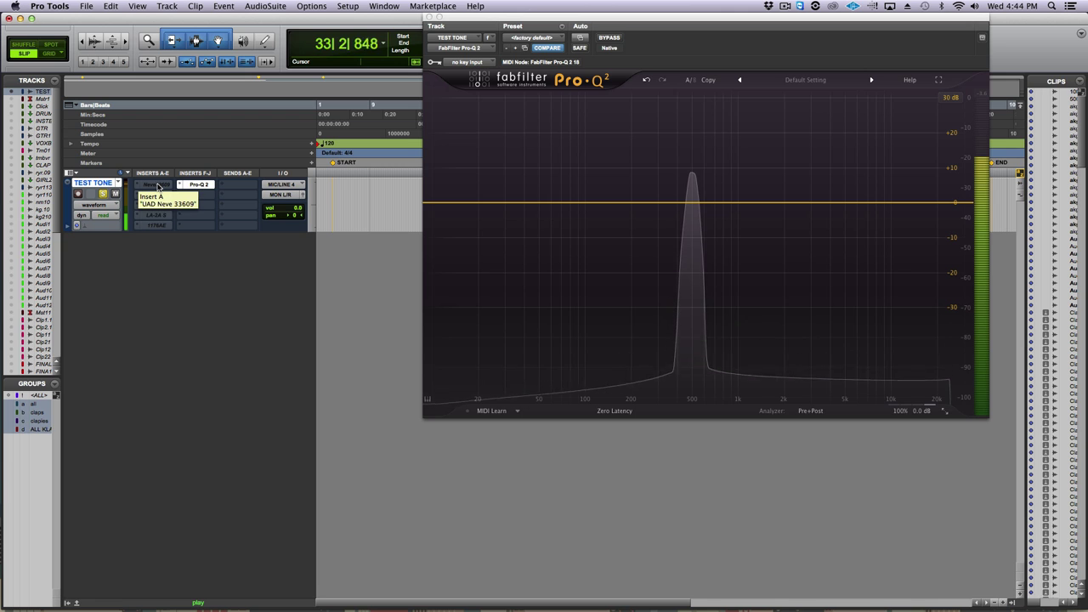
ctrl+super+click(153, 185)
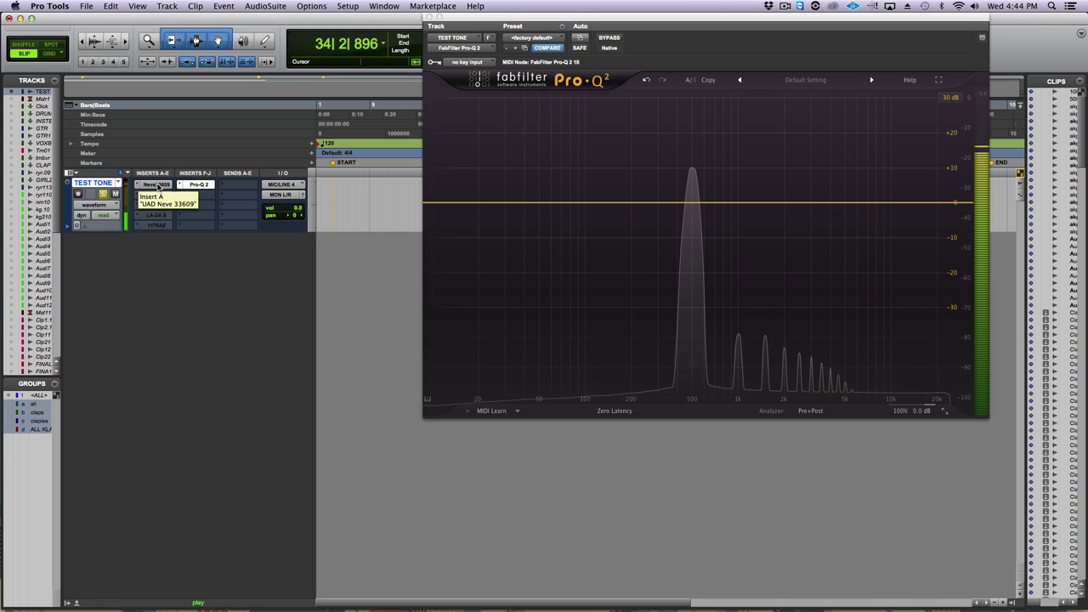
ctrl+super+click(158, 185)
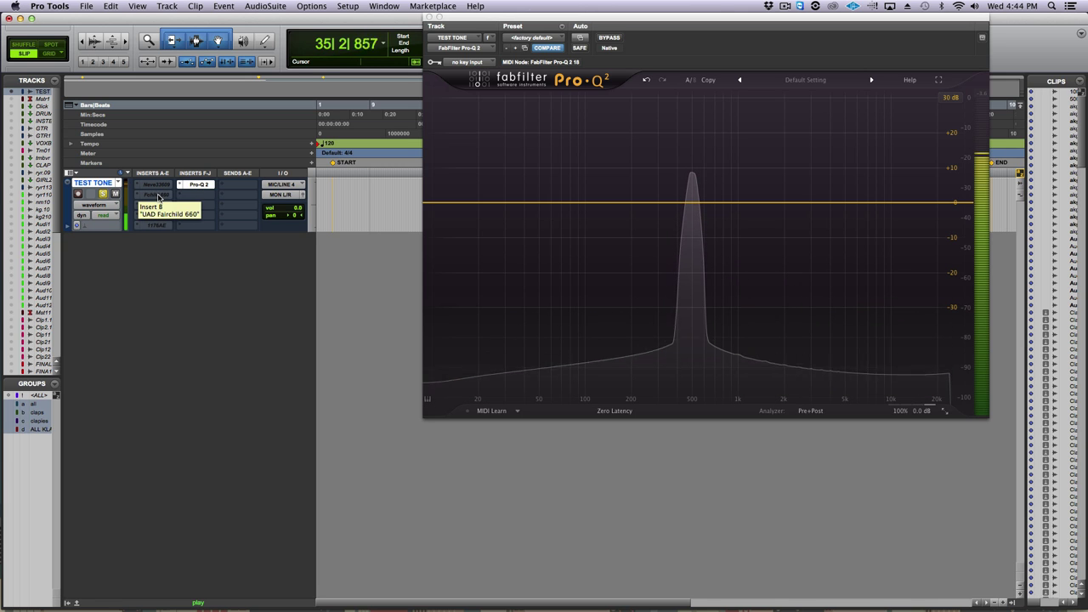
- Switch the Fairchild 660, TLA-100A and LA-2A on and off in turn
ctrl+super+click(157, 196)
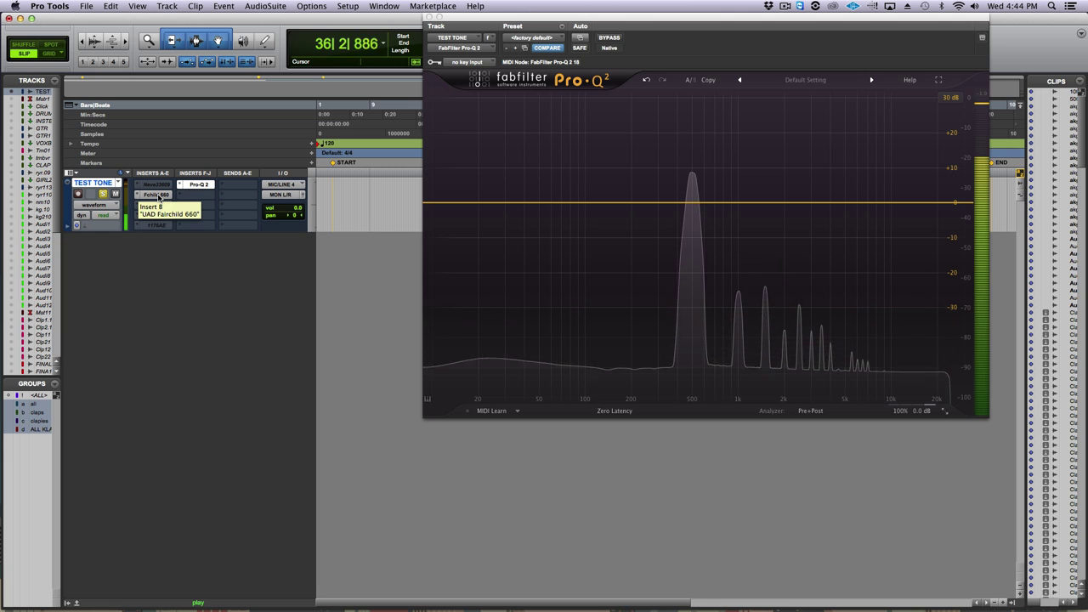
ctrl+super+click(158, 196)
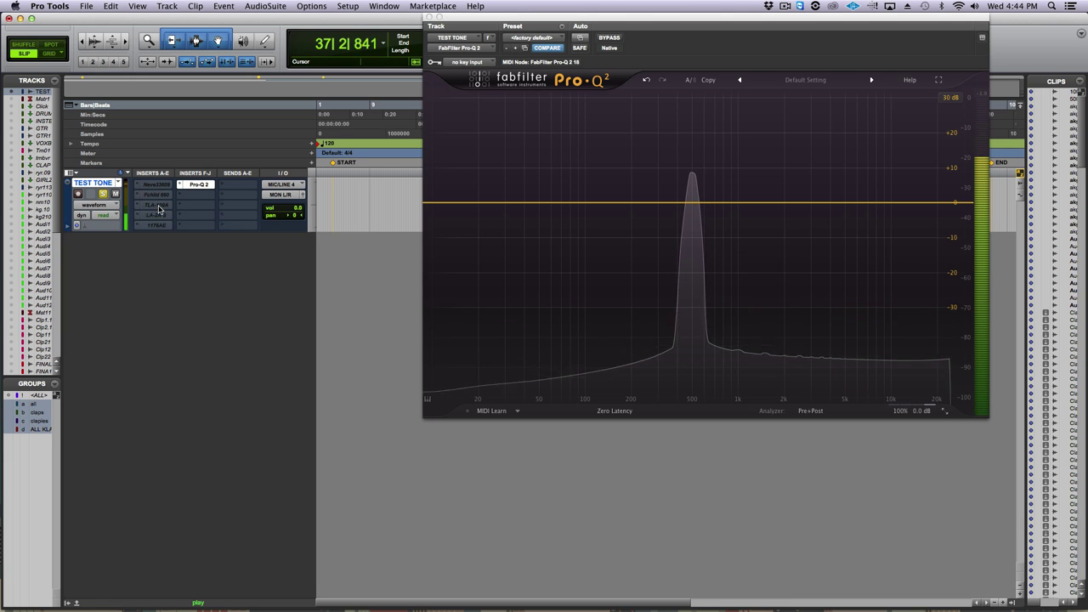
ctrl+super+click(157, 205)
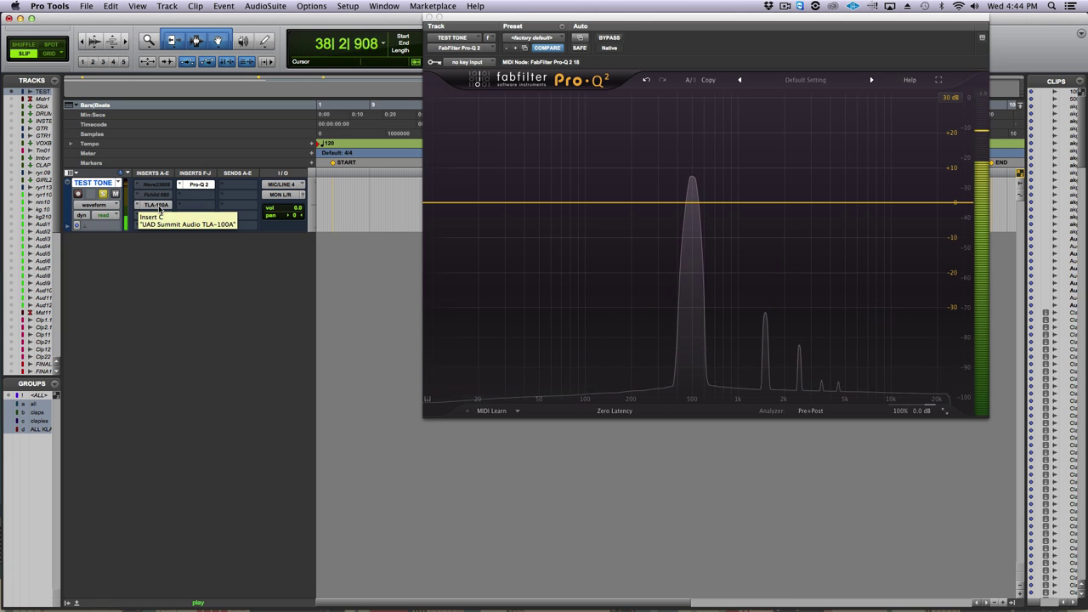
ctrl+super+click(157, 206)
ctrl+super+click(158, 217)
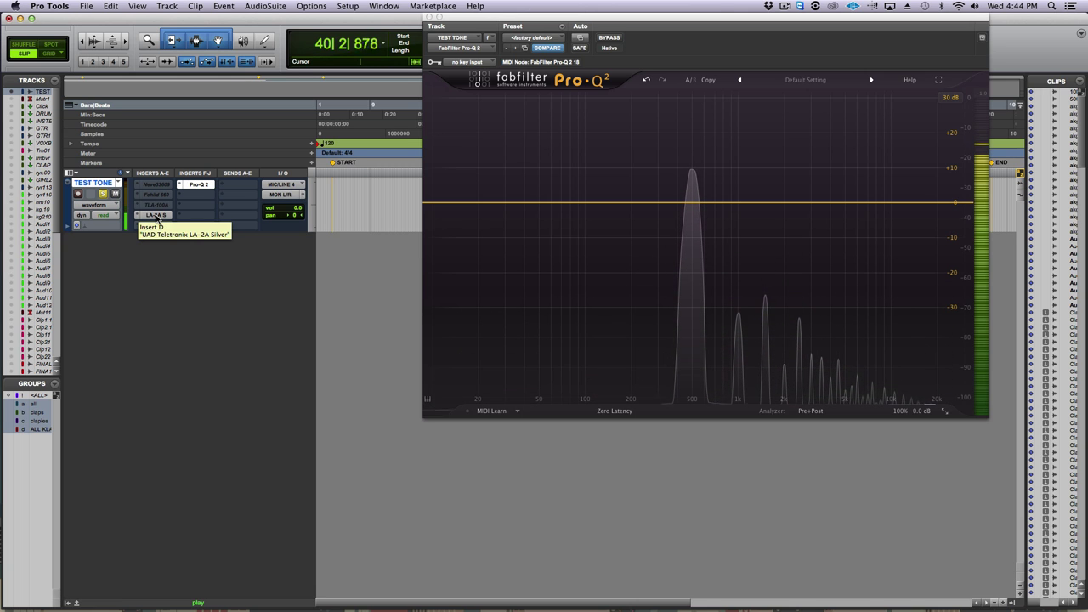
ctrl+super+click(157, 217)
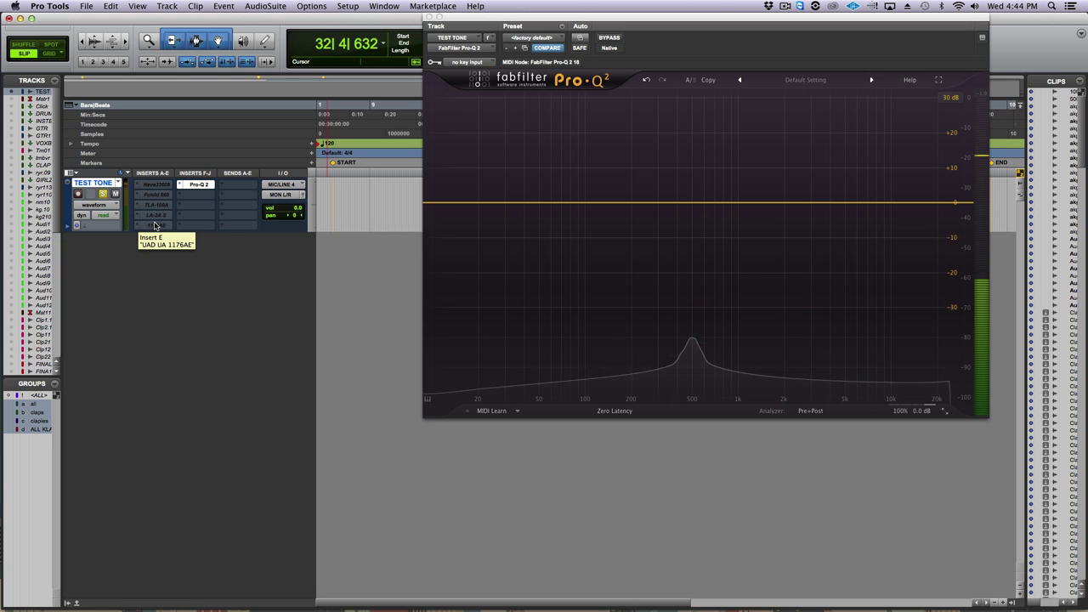
- Replay the 500 Hz tone, switch the 1176AE on and off, then stop playback
key(space)
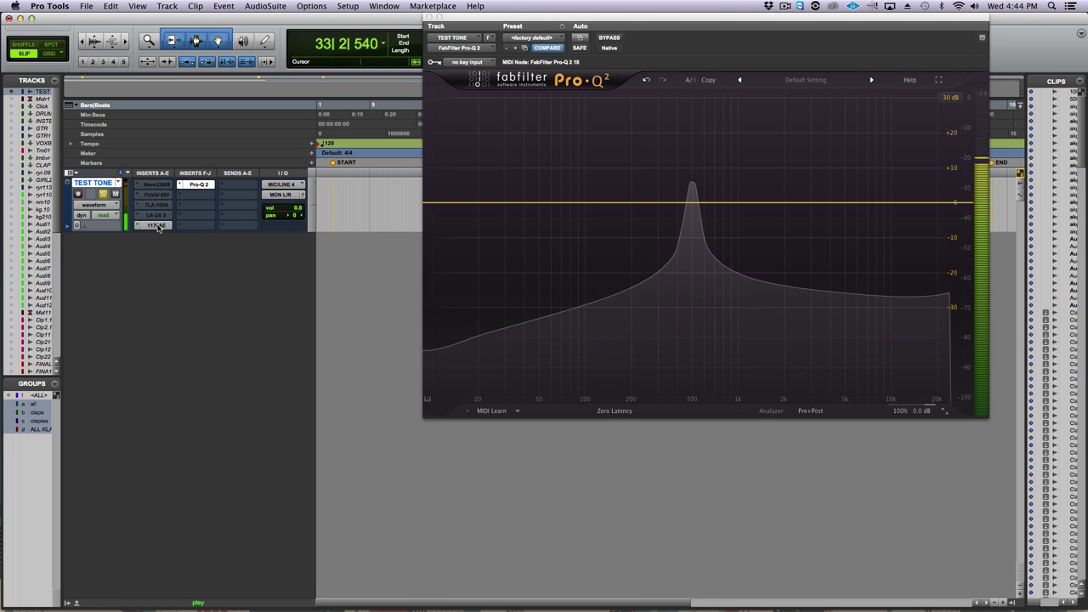
ctrl+super+click(157, 225)
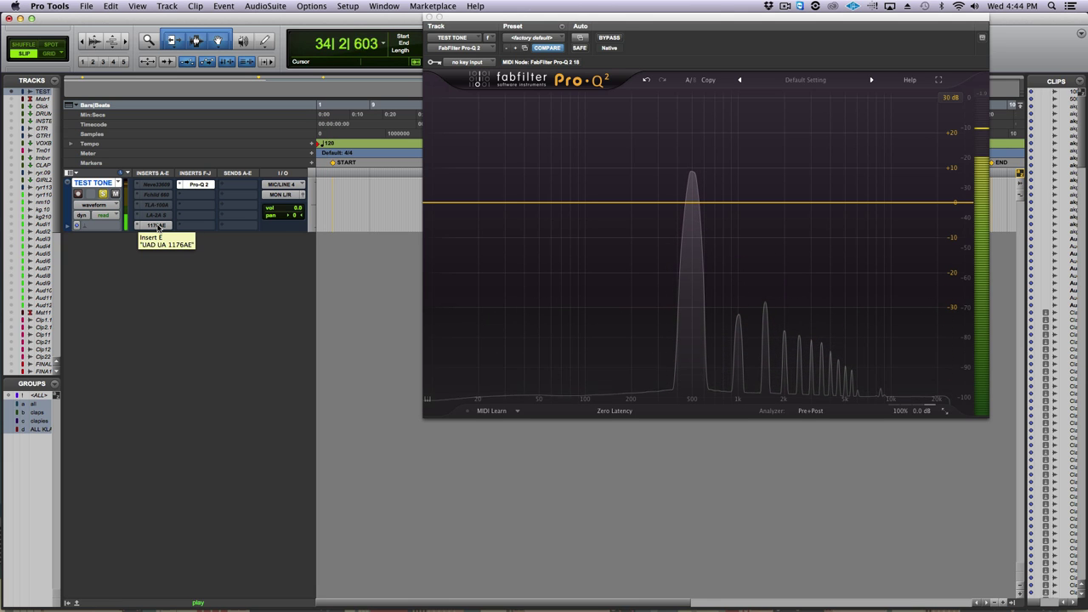
ctrl+super+click(157, 225)
key(space)
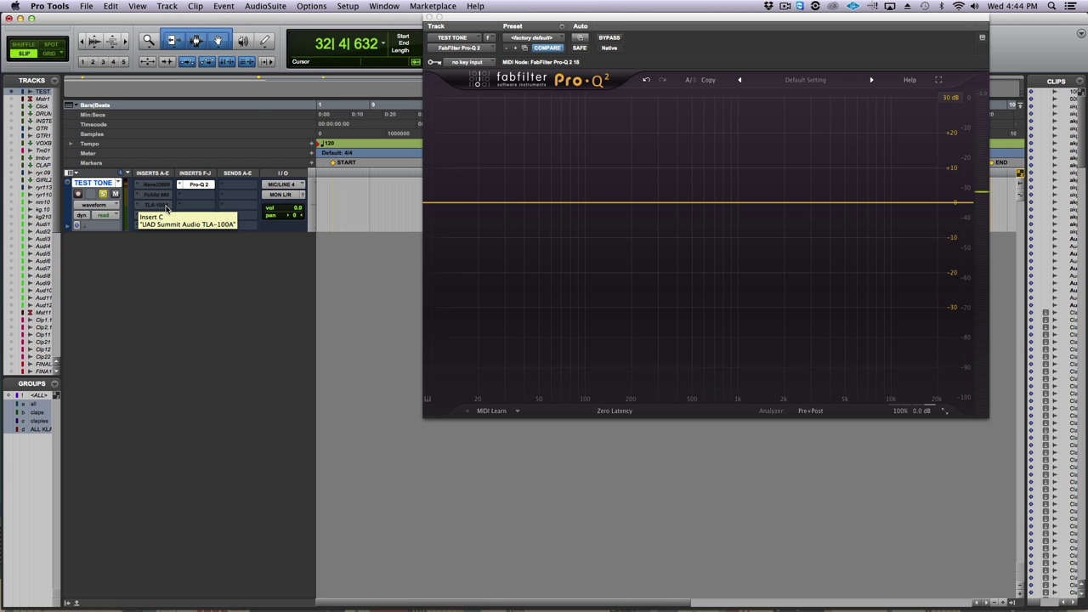
drag(513, 17, 494, 253)
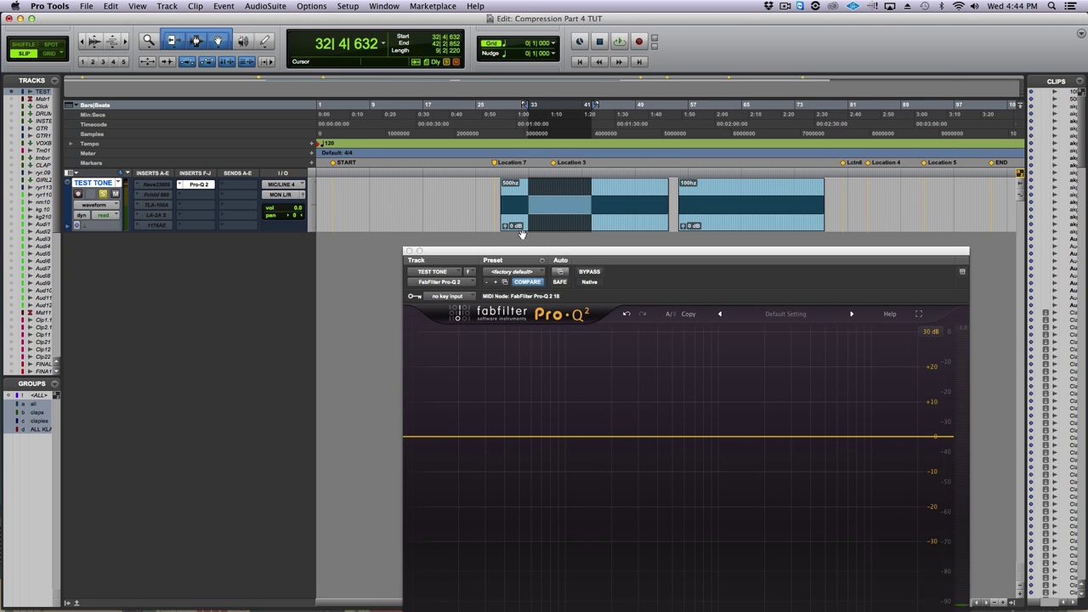
- Play a selected section of the 100 Hz clip, swapping the Fairchild 660 for the TLA-100A
drag(715, 192, 760, 194)
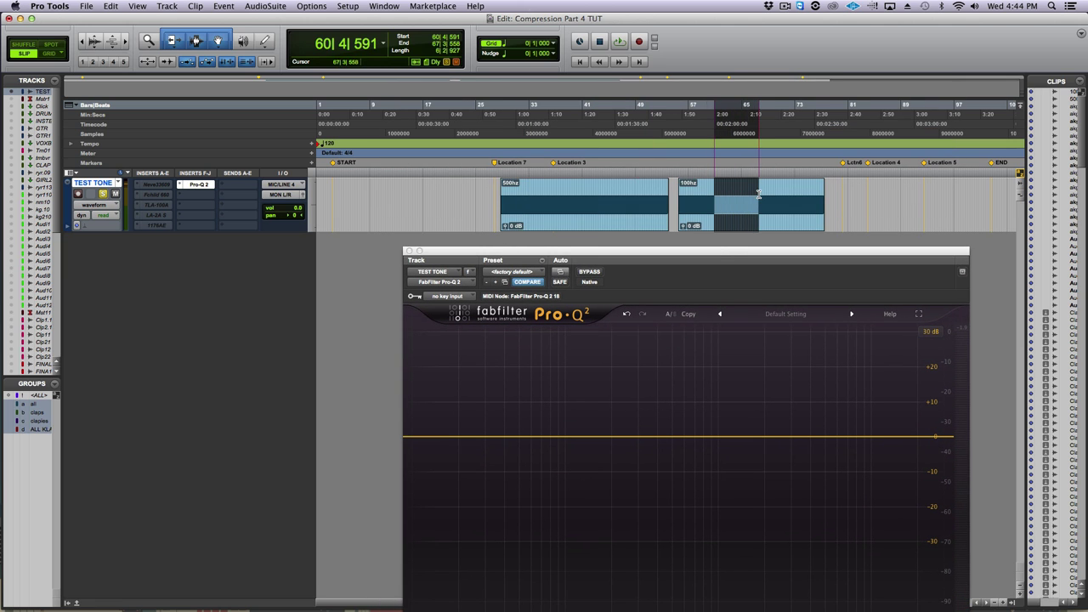
drag(715, 254, 711, 37)
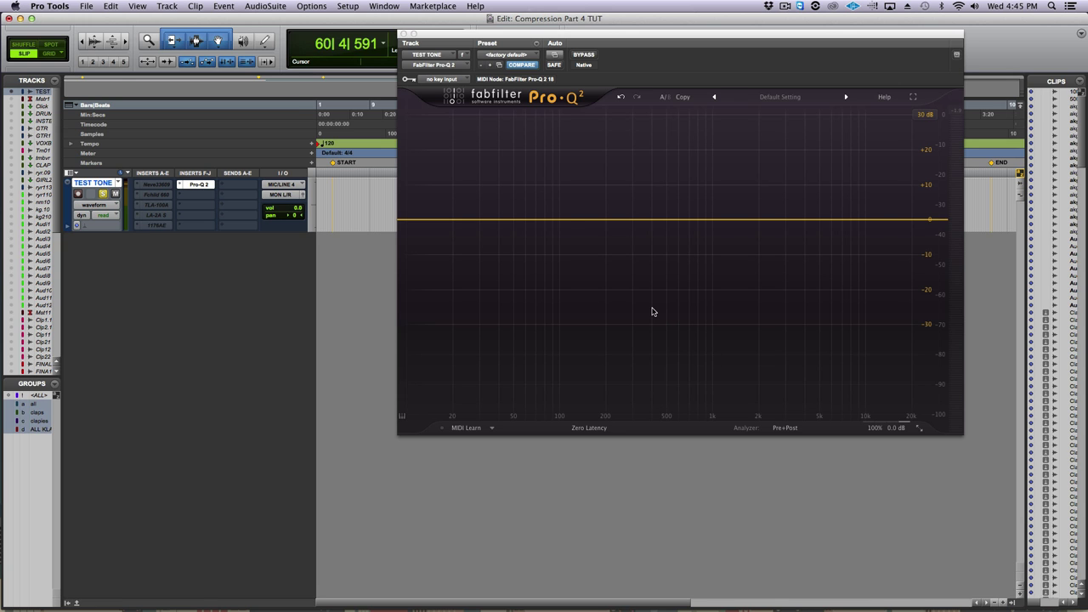
key(space)
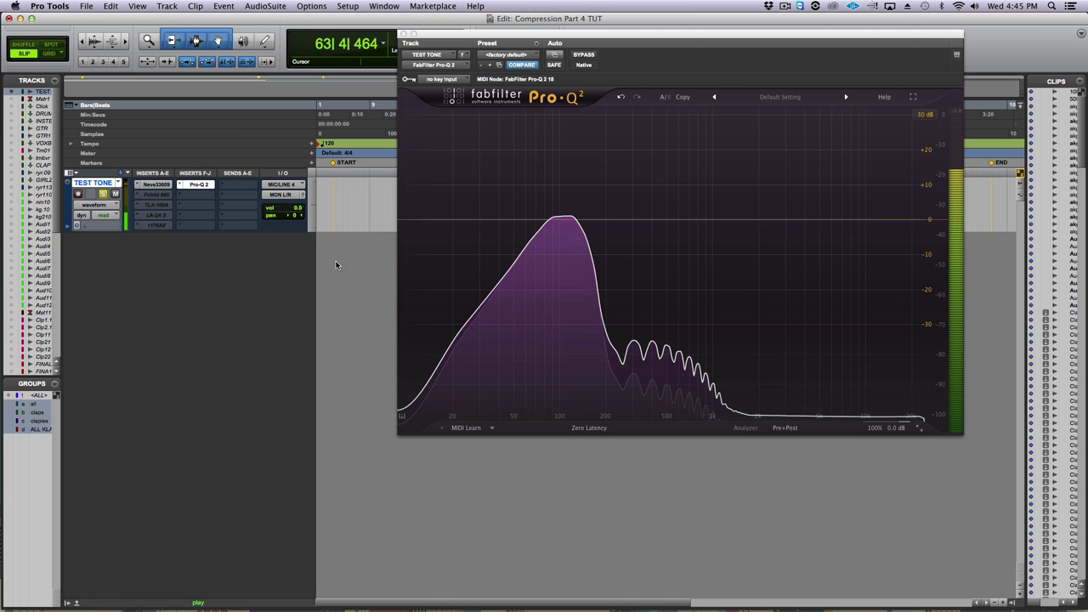
ctrl+super+click(156, 194)
ctrl+super+click(157, 205)
key(space)
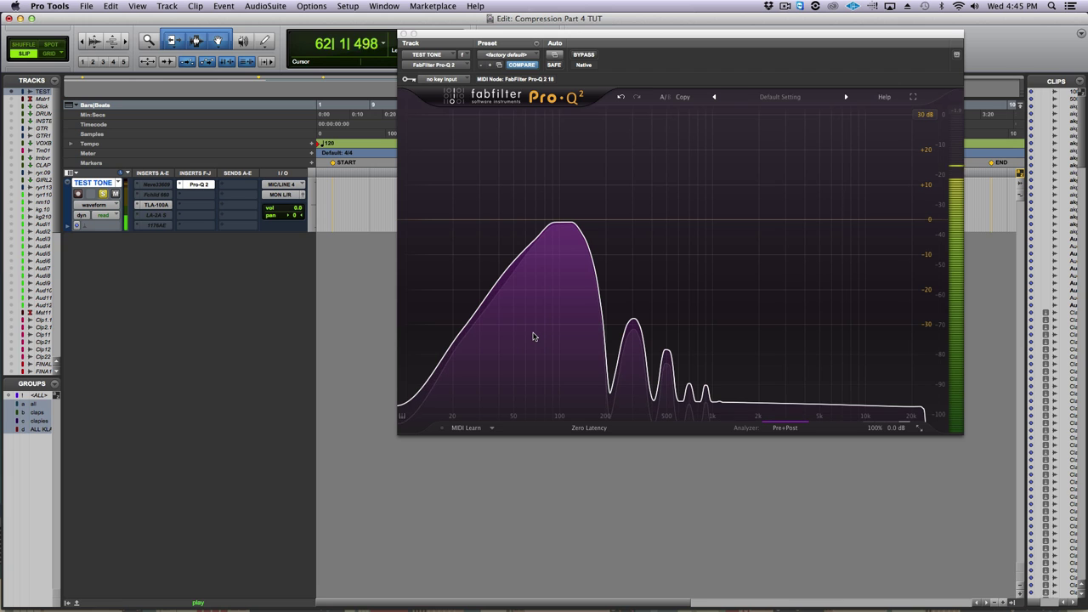
- Step through the LA-2A to the 1176AE, then stop the test tone
ctrl+super+click(163, 206)
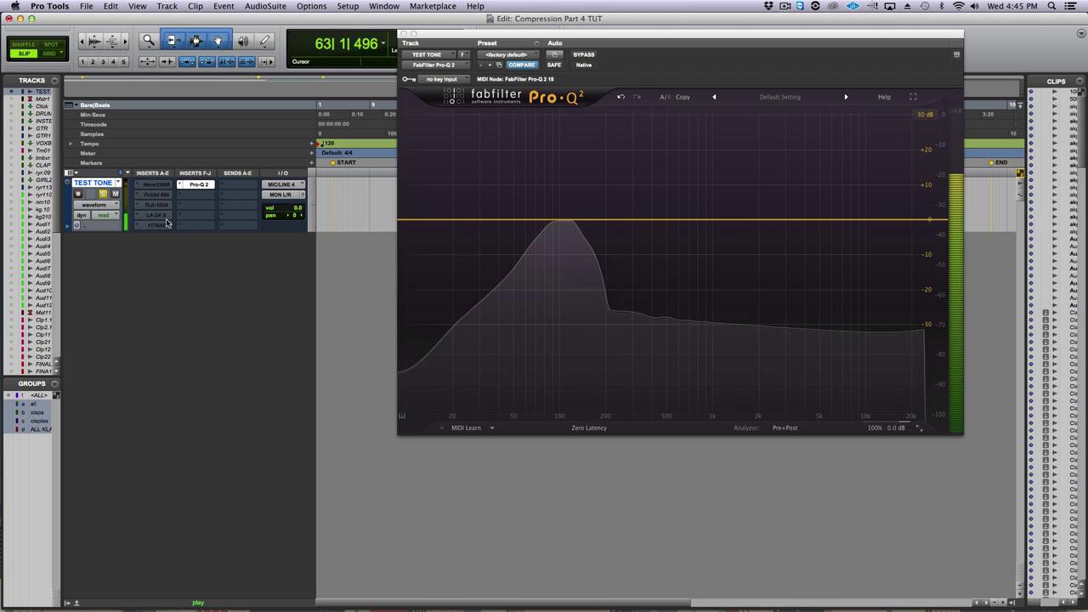
ctrl+super+click(165, 215)
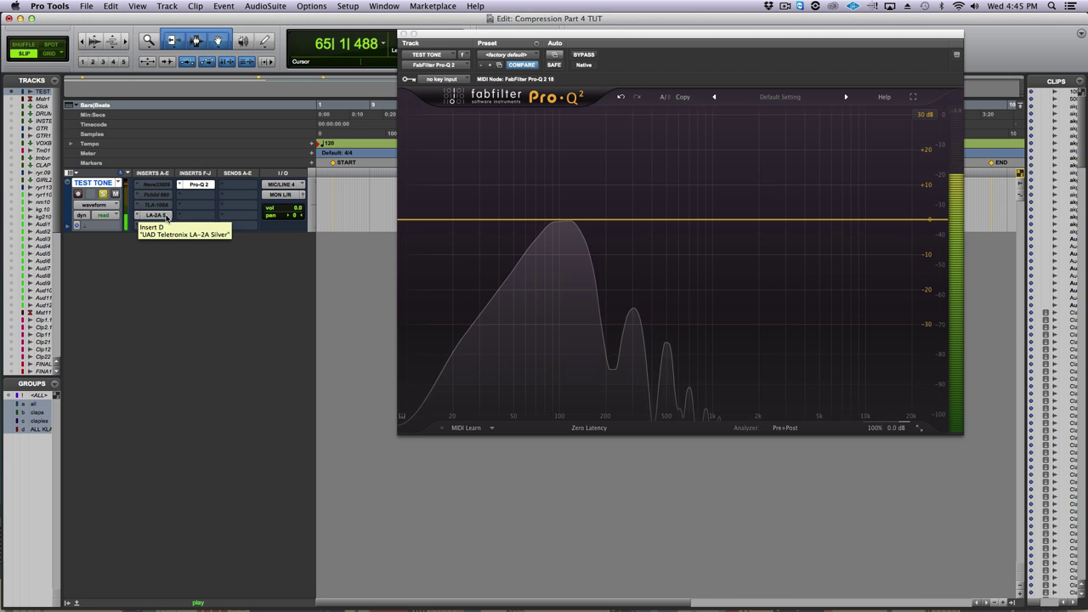
ctrl+super+click(167, 215)
ctrl+super+click(165, 225)
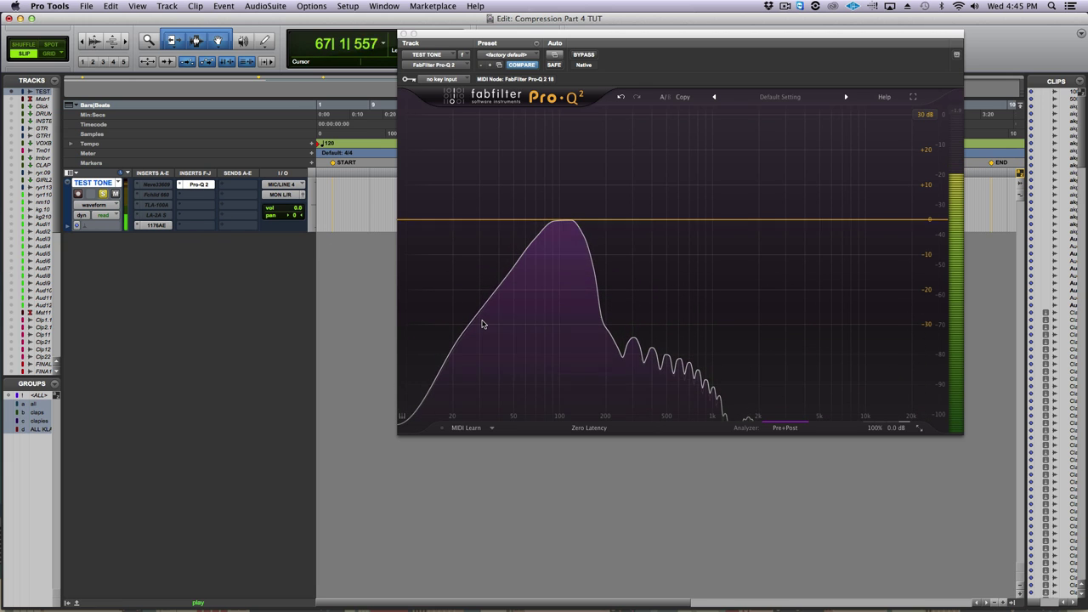
key(space)
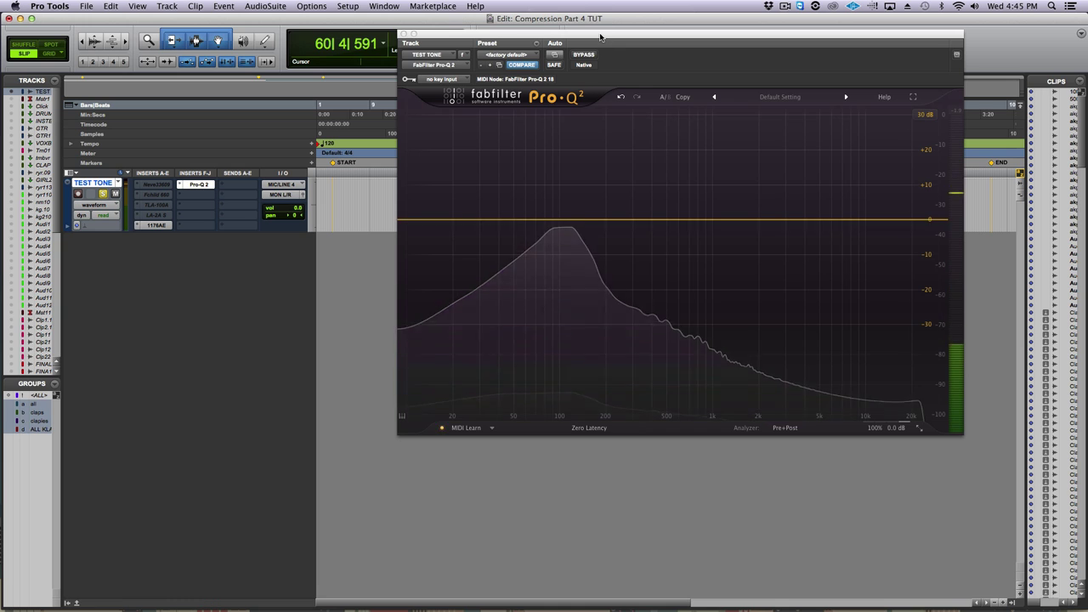
- Move the Pro-Q 2 window down, then slightly up and left, clear of the clips
drag(600, 31, 607, 312)
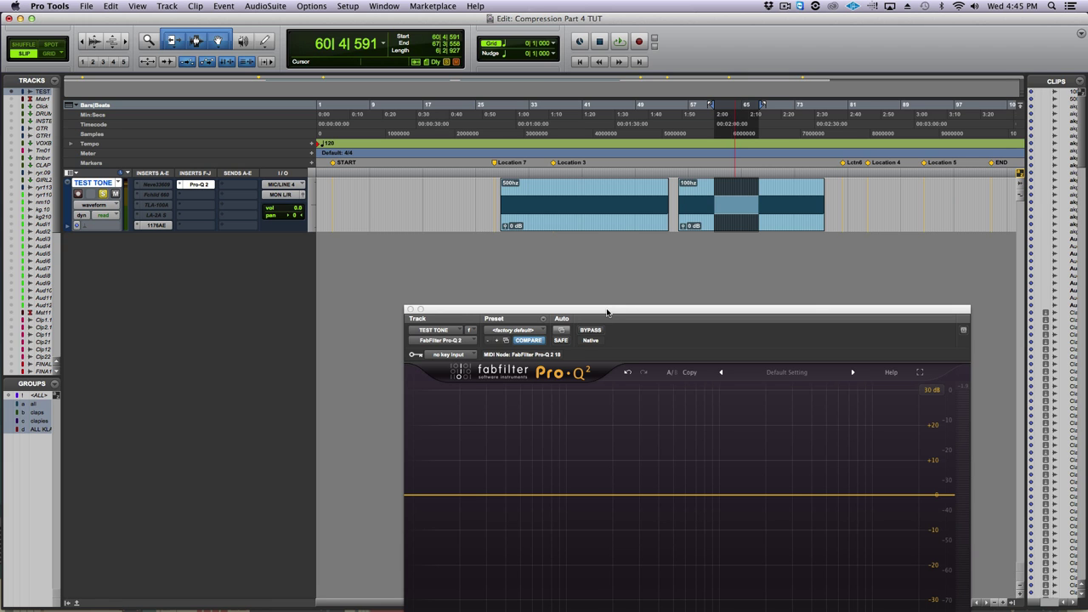
drag(607, 311, 573, 249)
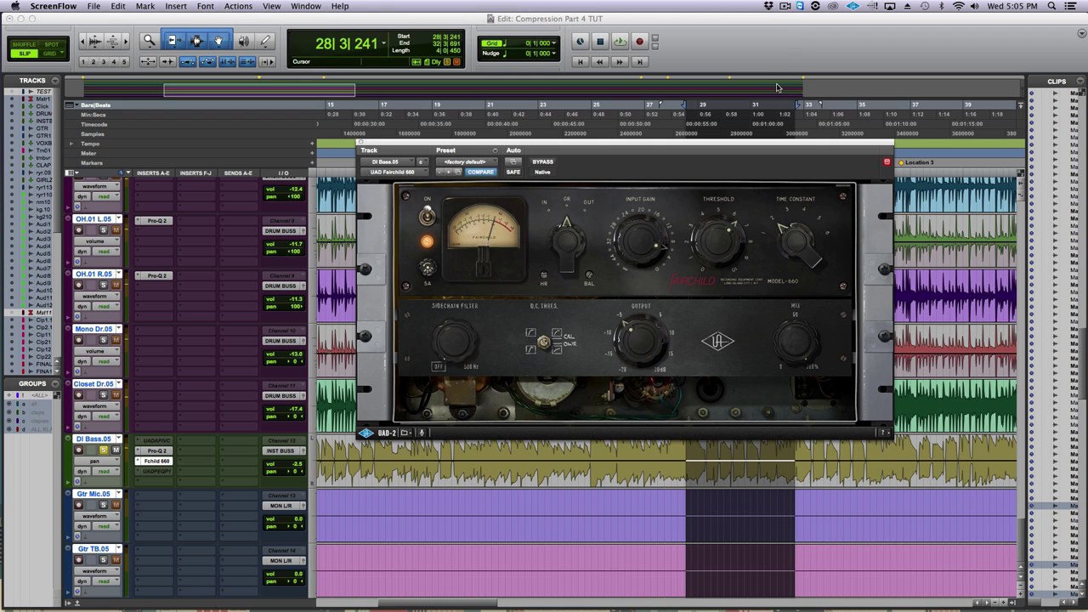
- A/B the Fairchild 660 on DI Bass.05 during playback, leaving it bypassed
click(543, 164)
key(space)
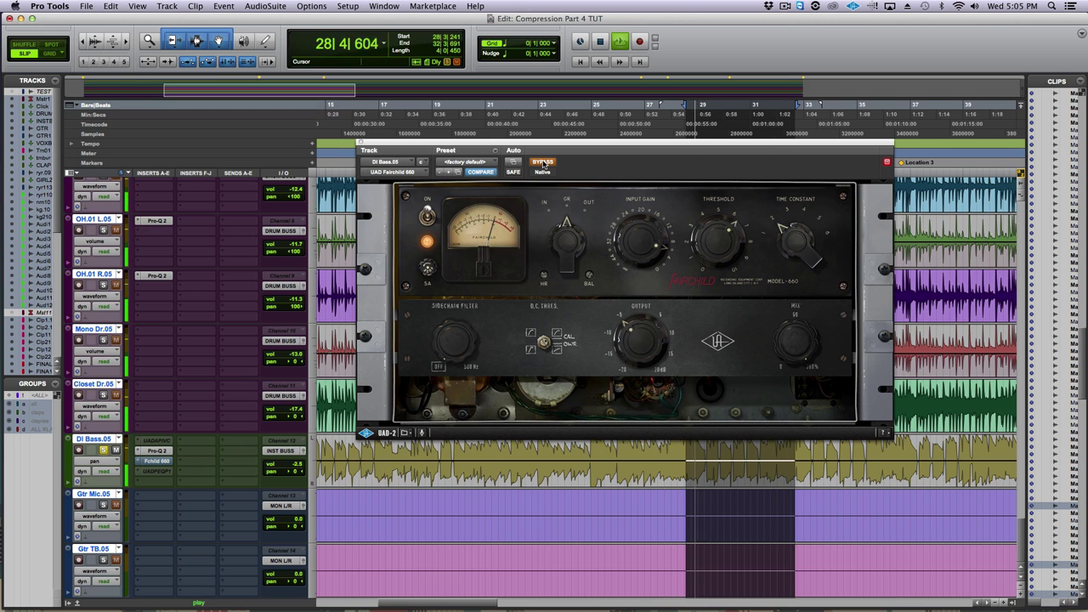
key(space)
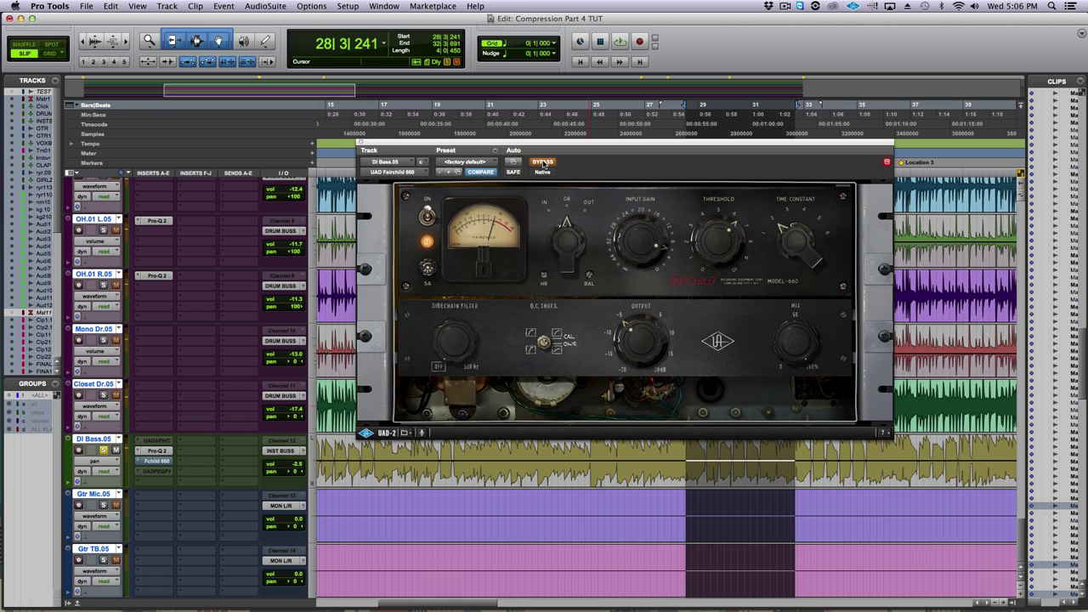
key(space)
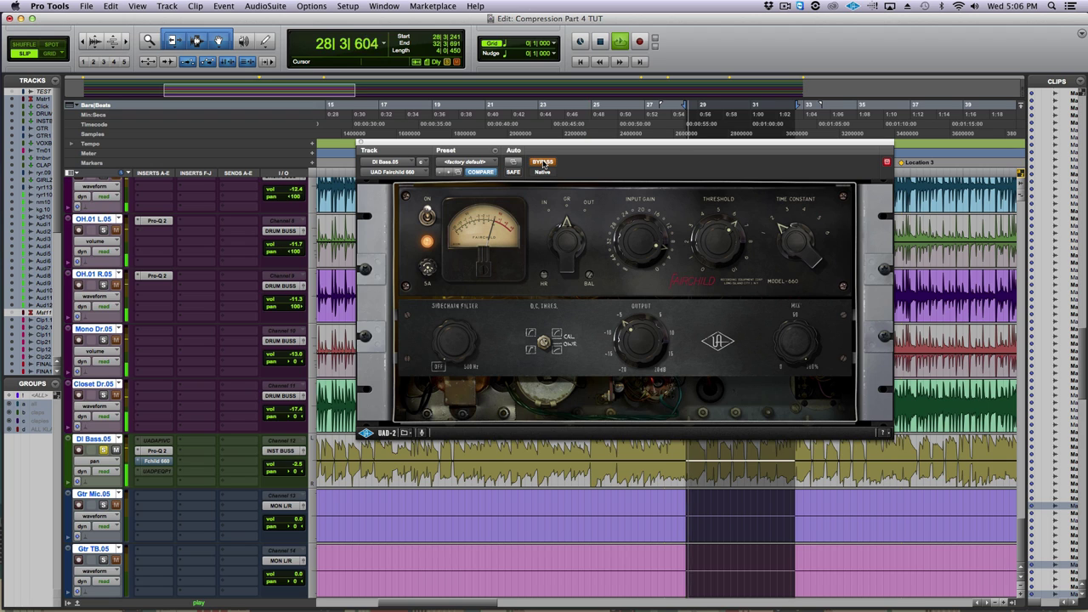
click(544, 163)
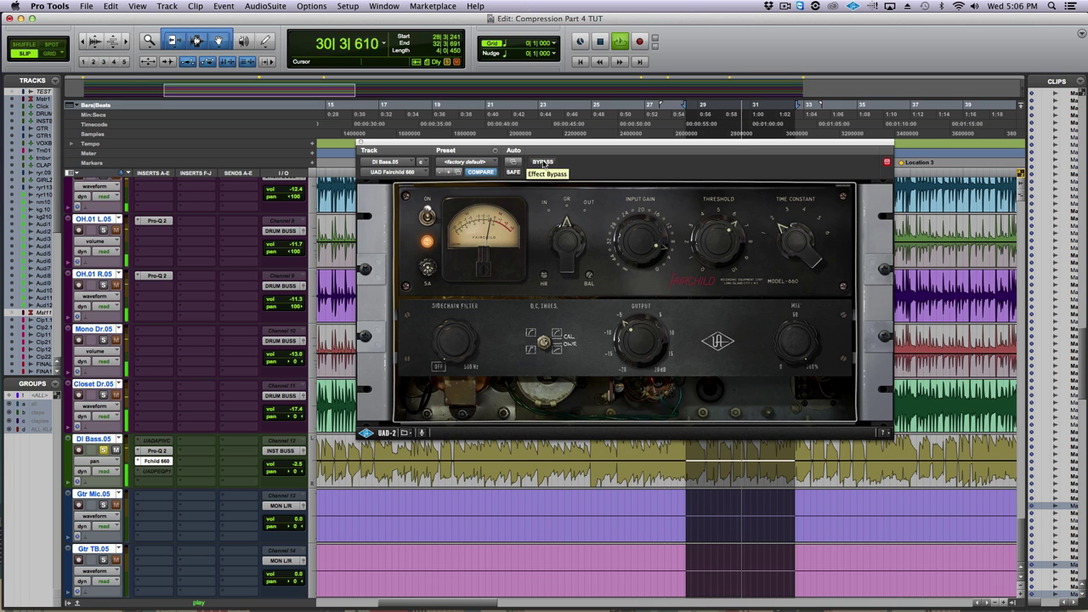
click(545, 163)
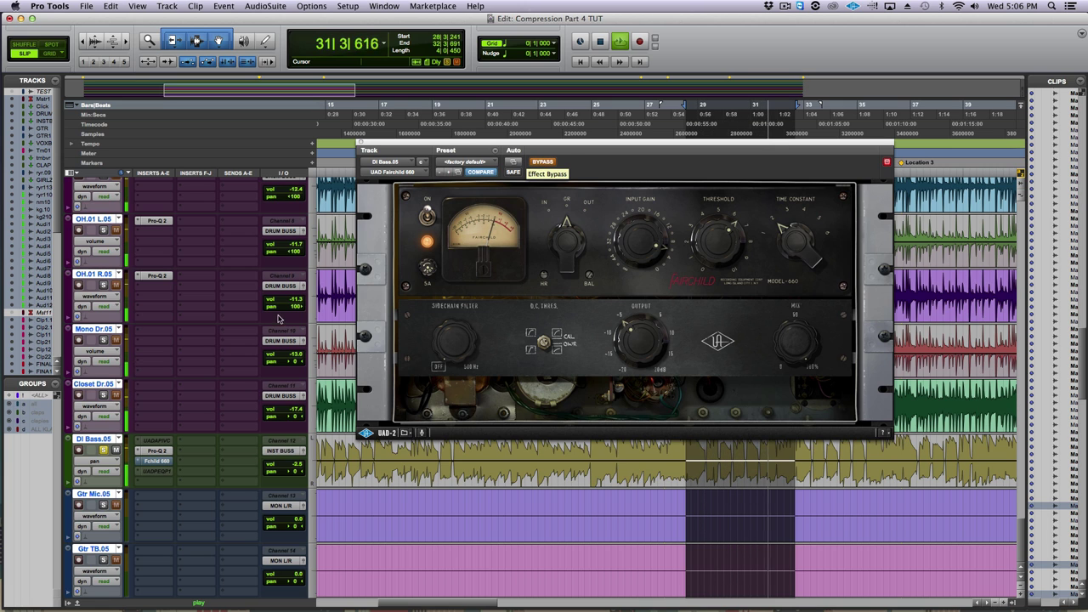
click(545, 162)
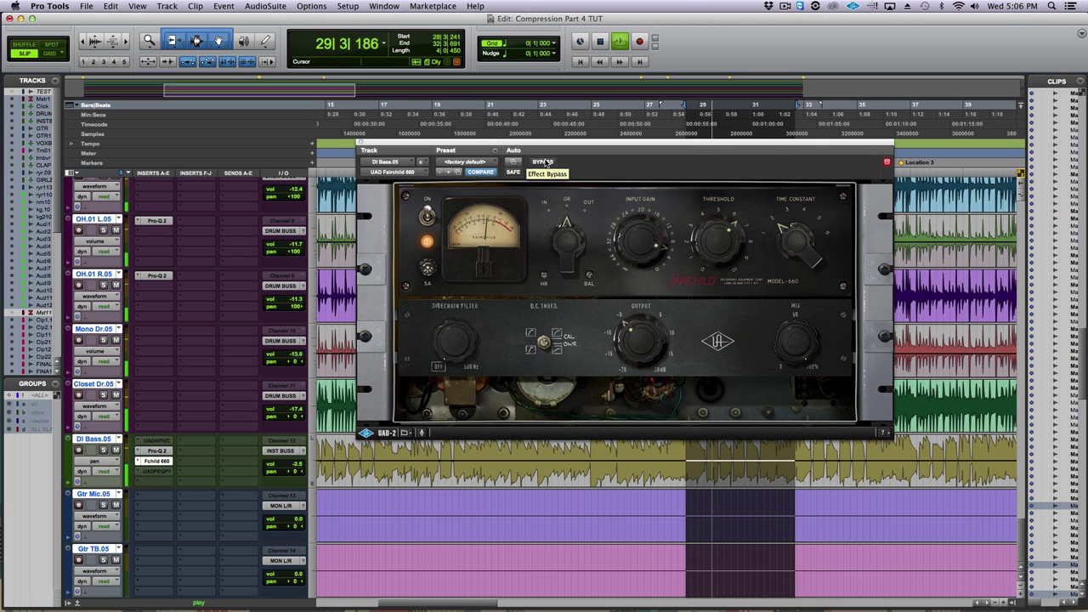
click(545, 163)
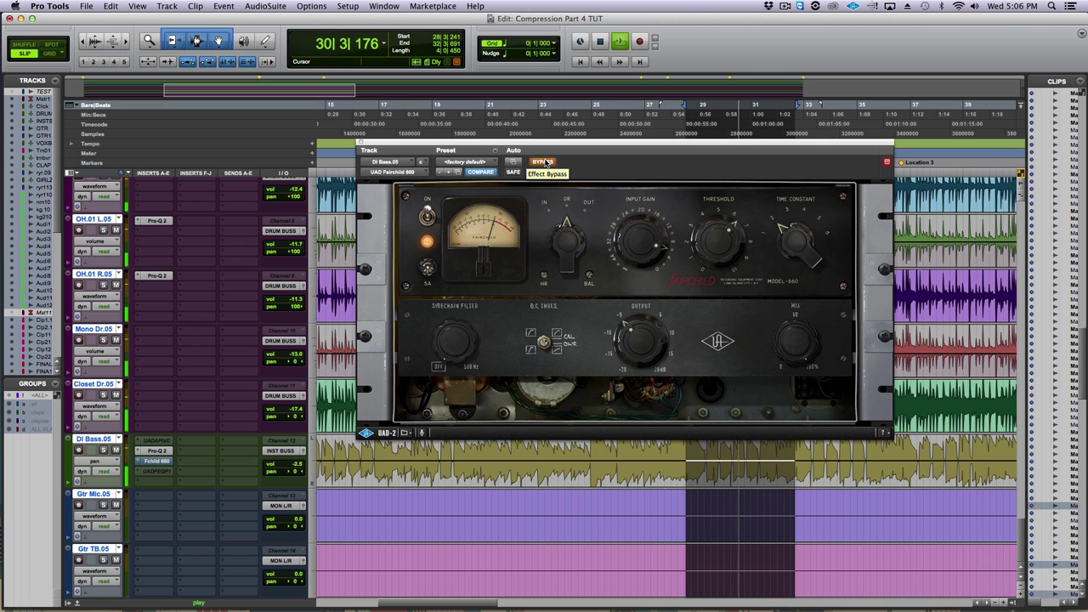
- Re-enable the Fairchild 660, solo DI Bass.05 and play the bass once
click(545, 163)
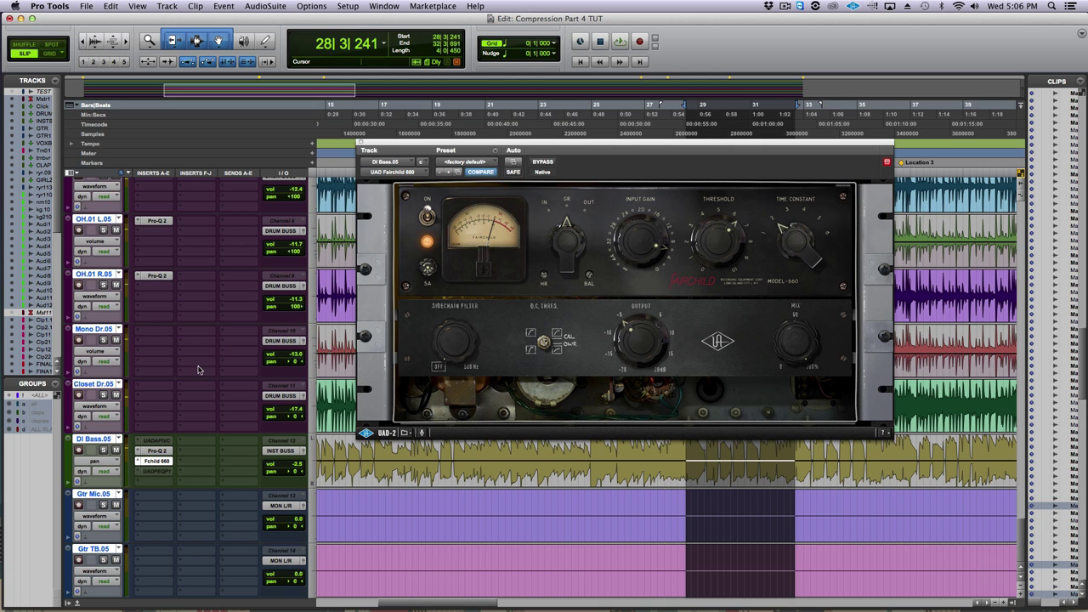
click(103, 451)
key(space)
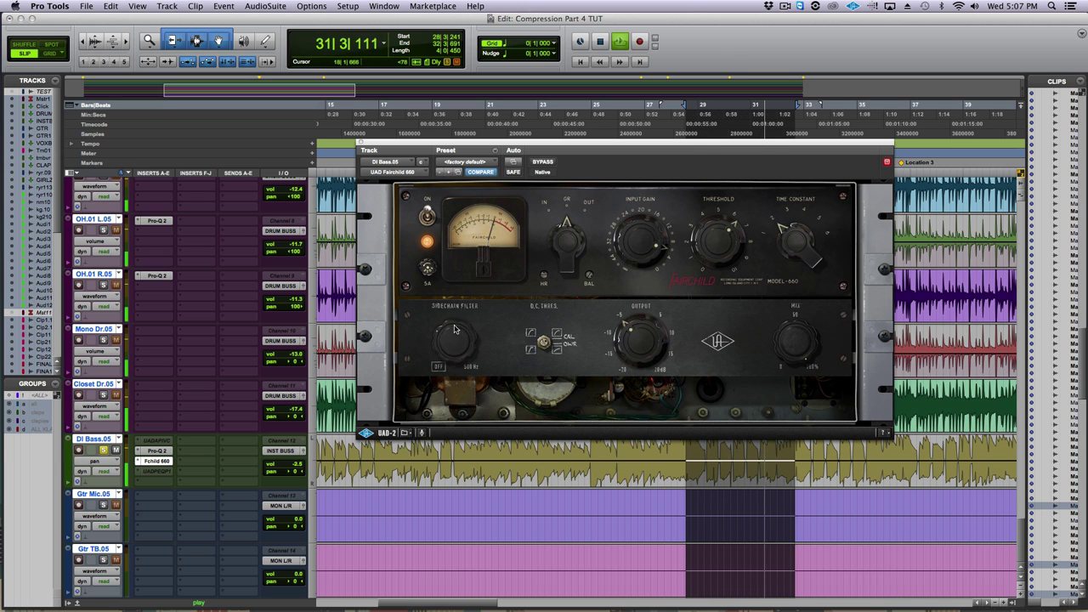
key(space)
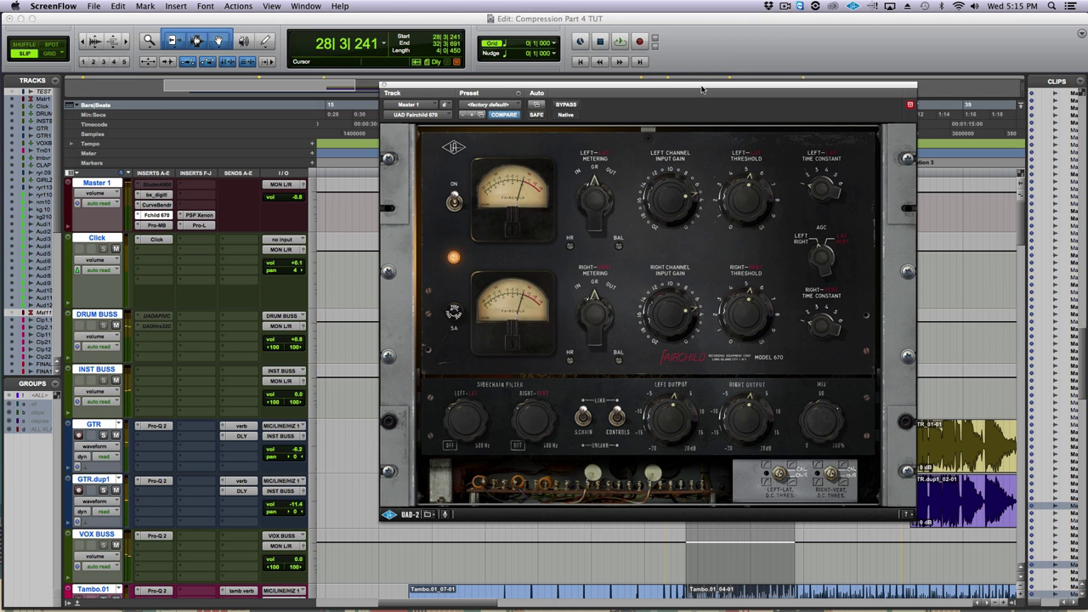
- Play the mix with the Master 1 Fairchild 670 bypassed, then re-enable it and stop
drag(702, 88, 700, 93)
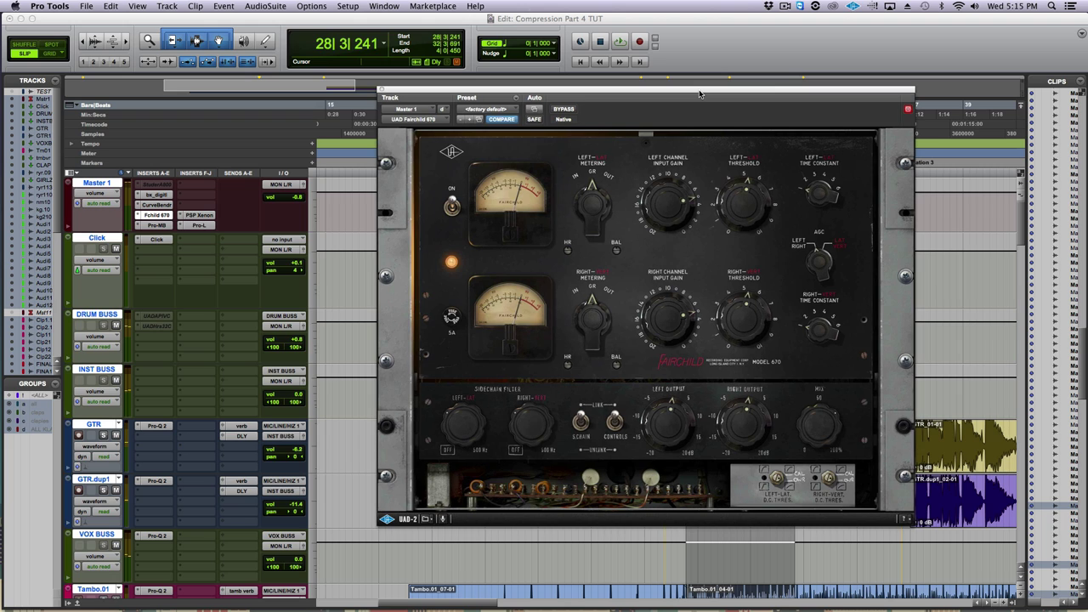
click(563, 110)
key(space)
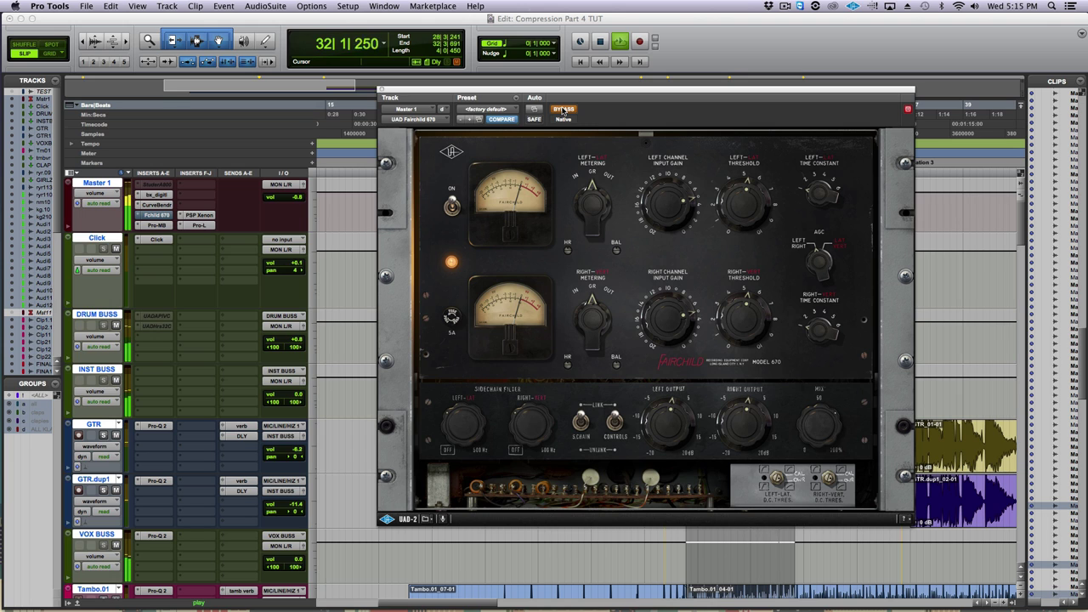
click(563, 110)
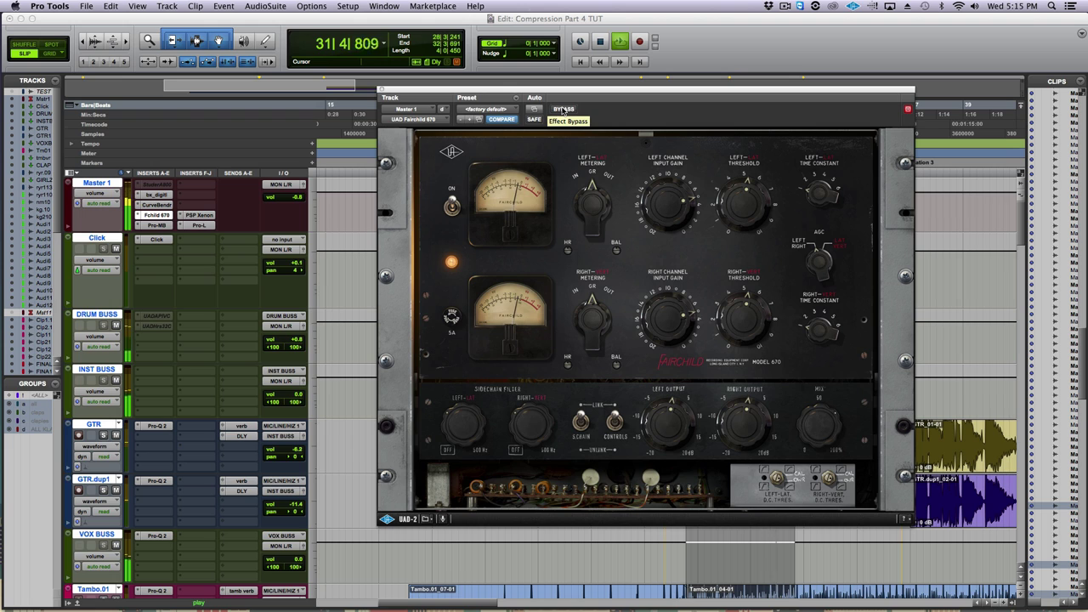
key(space)
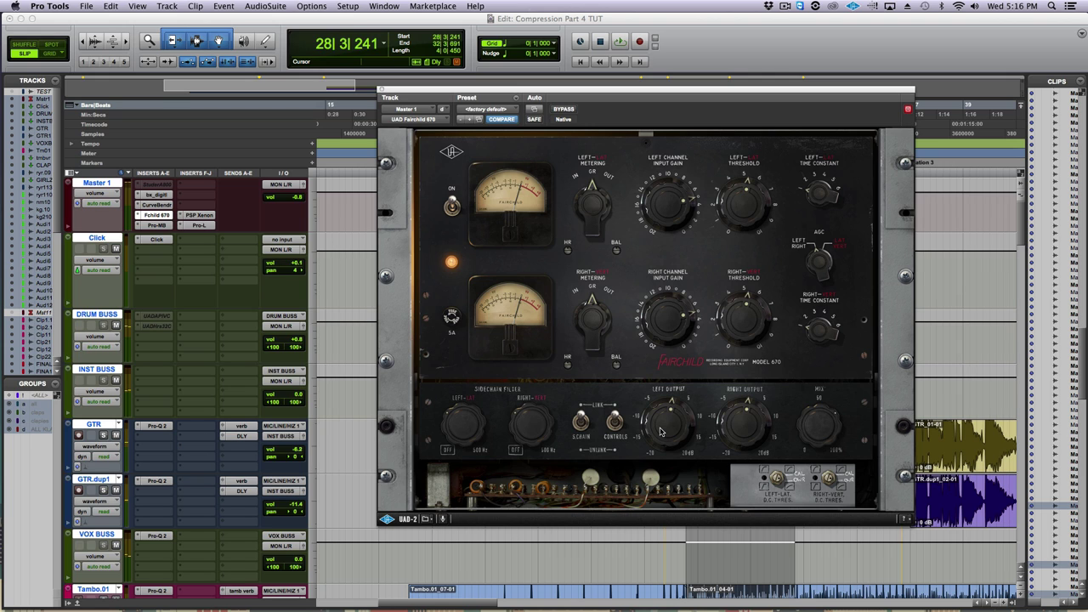
- Raise the Fairchild 670 Left Output, then turn up the linked Left Threshold during playback
drag(661, 431, 662, 421)
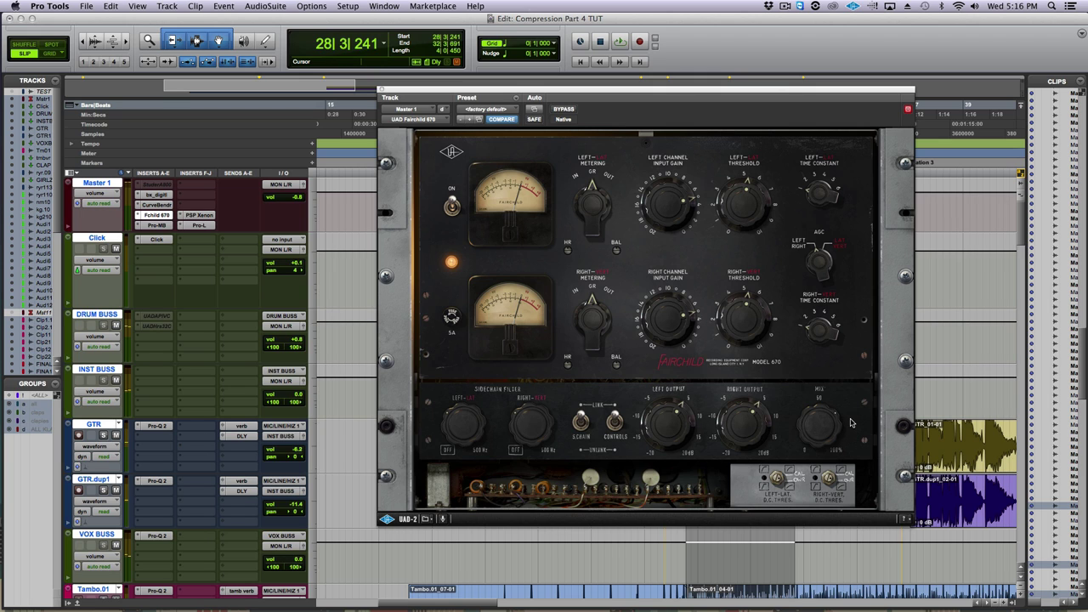
key(space)
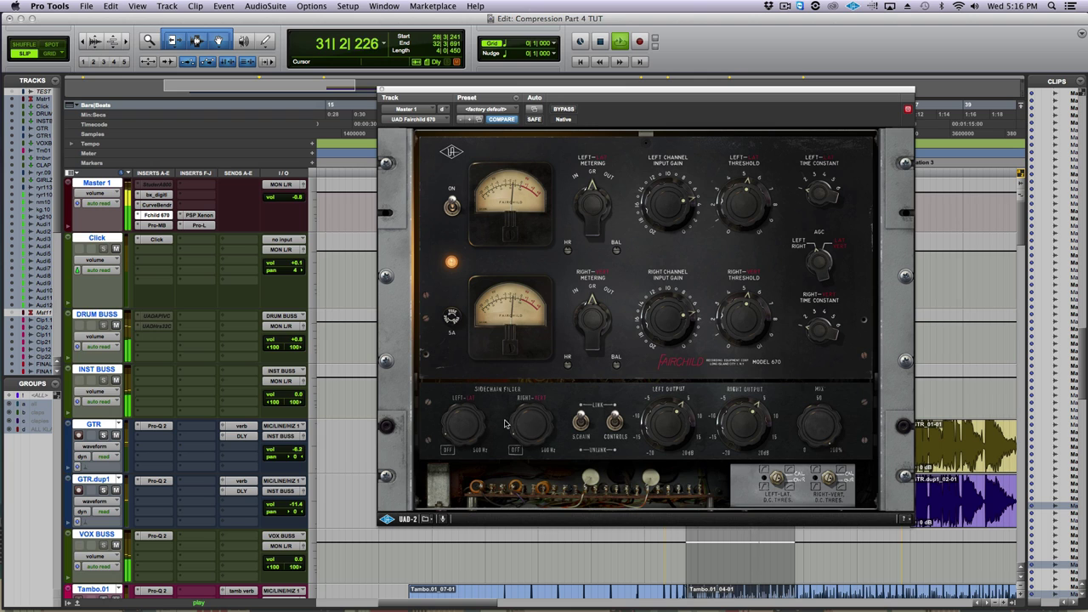
key(space)
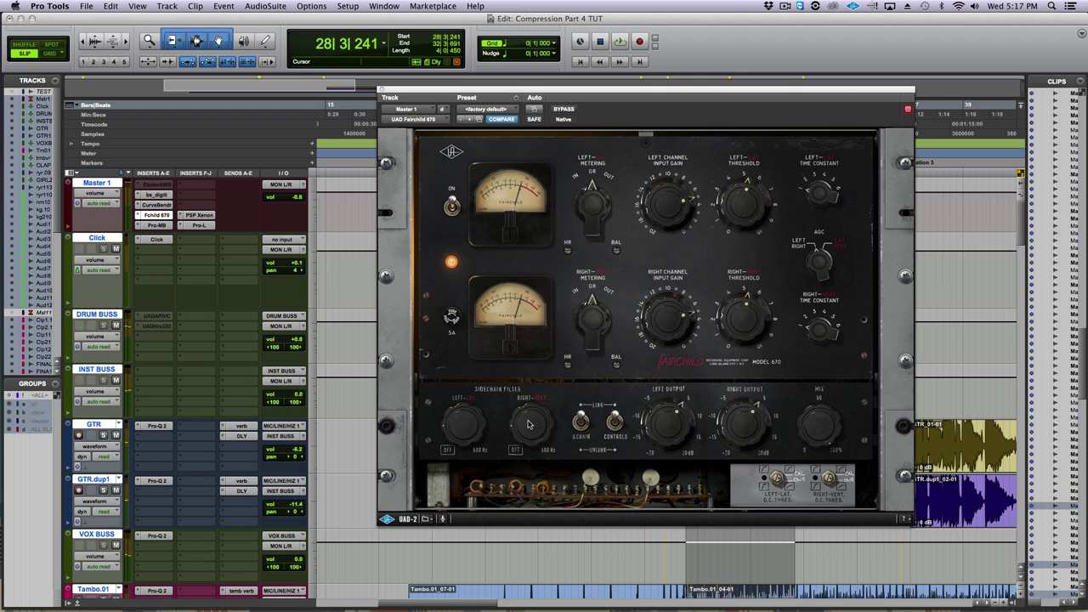
key(space)
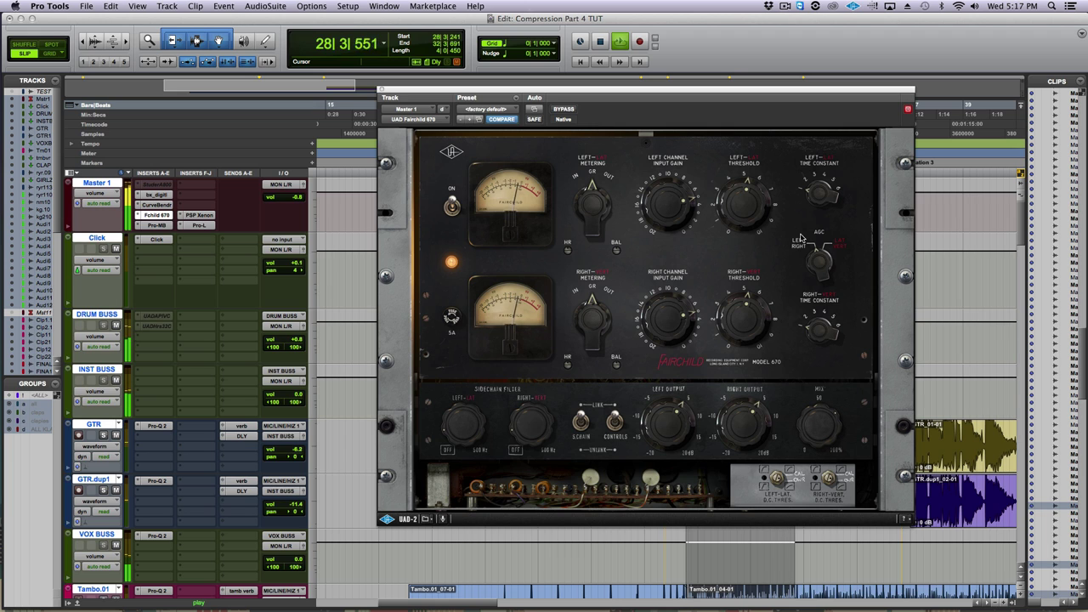
drag(740, 222, 743, 176)
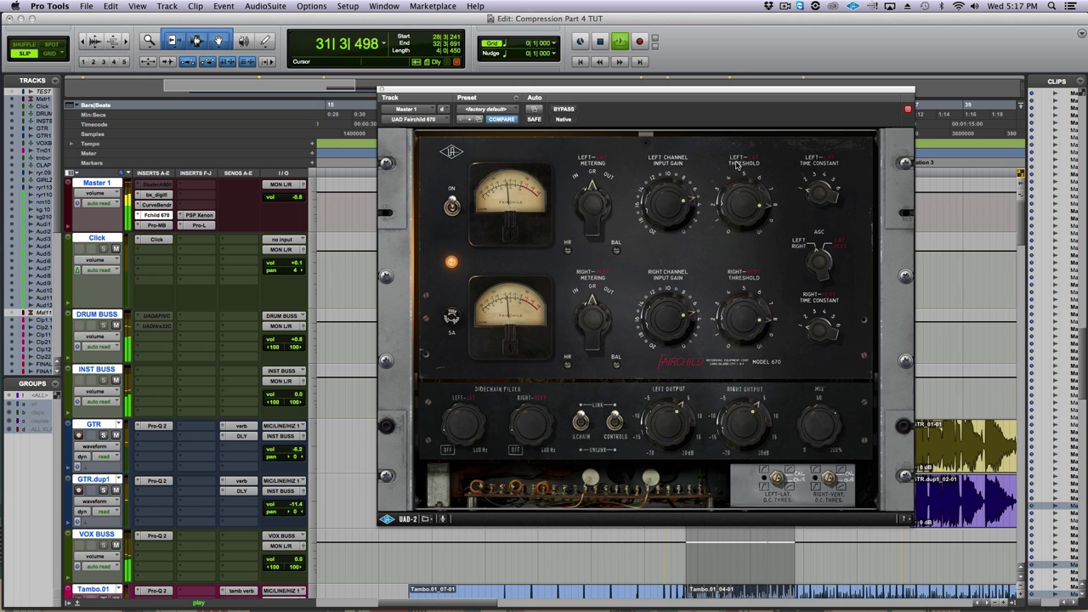
drag(739, 166, 736, 189)
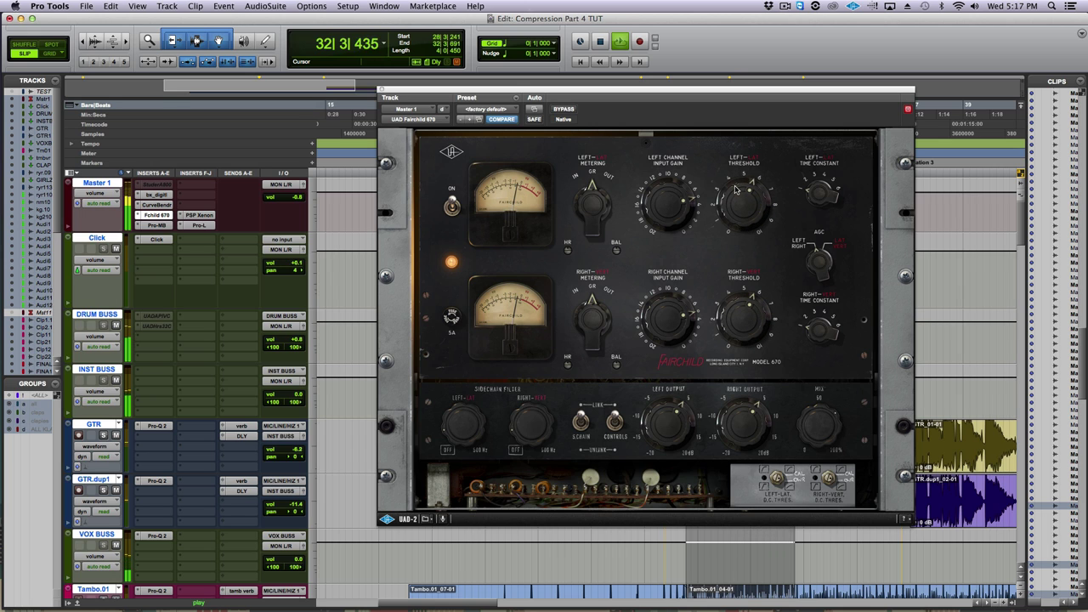
- Stop the mix playback
key(space)
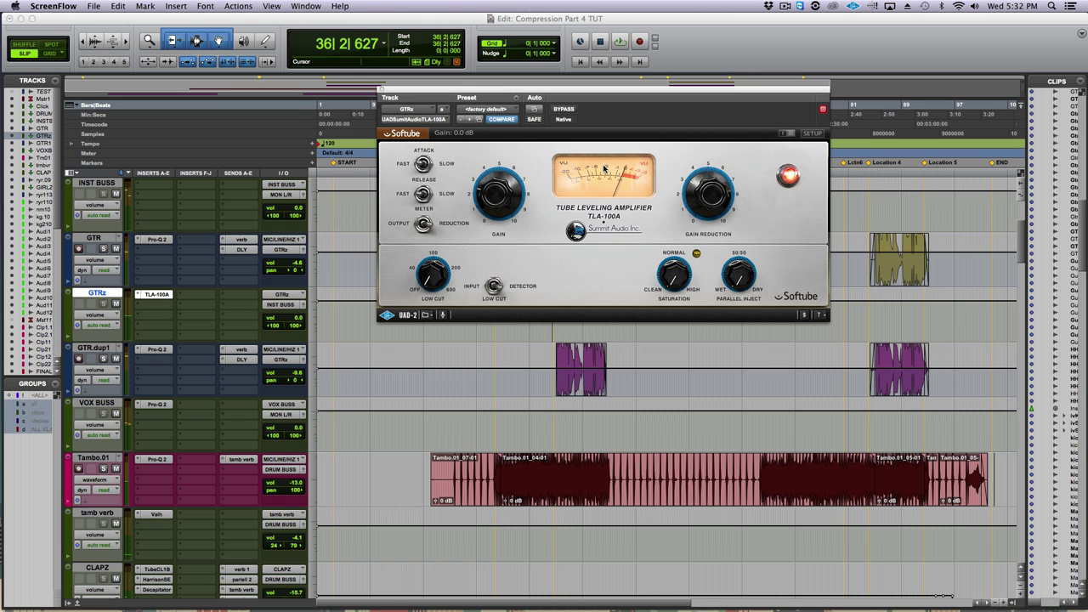
- Bypass the TLA-100A on GTRz and play the guitar section uncompressed, then stop
click(566, 112)
key(space)
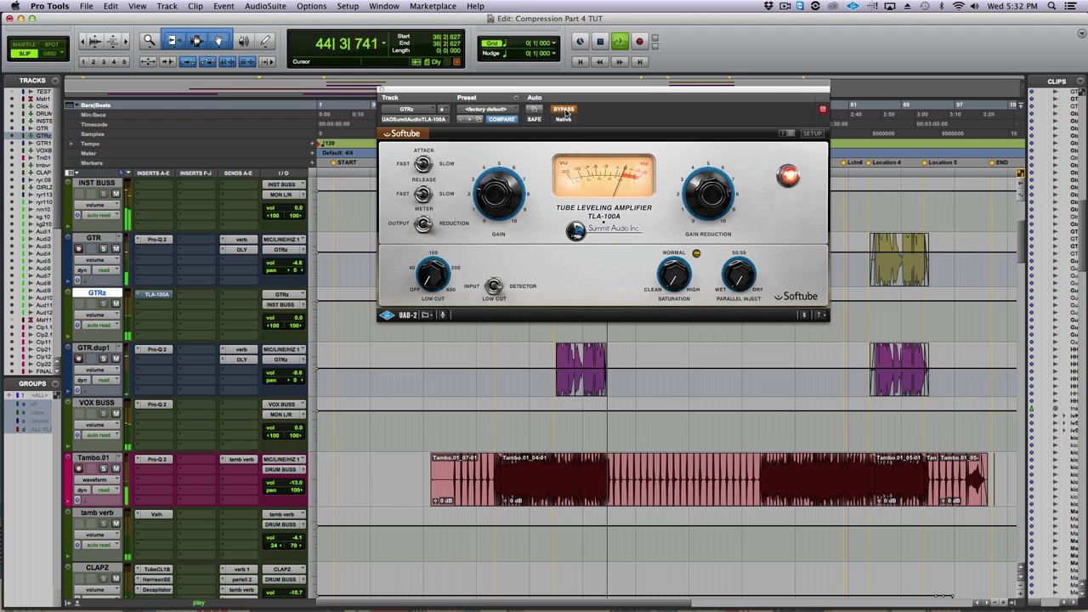
key(space)
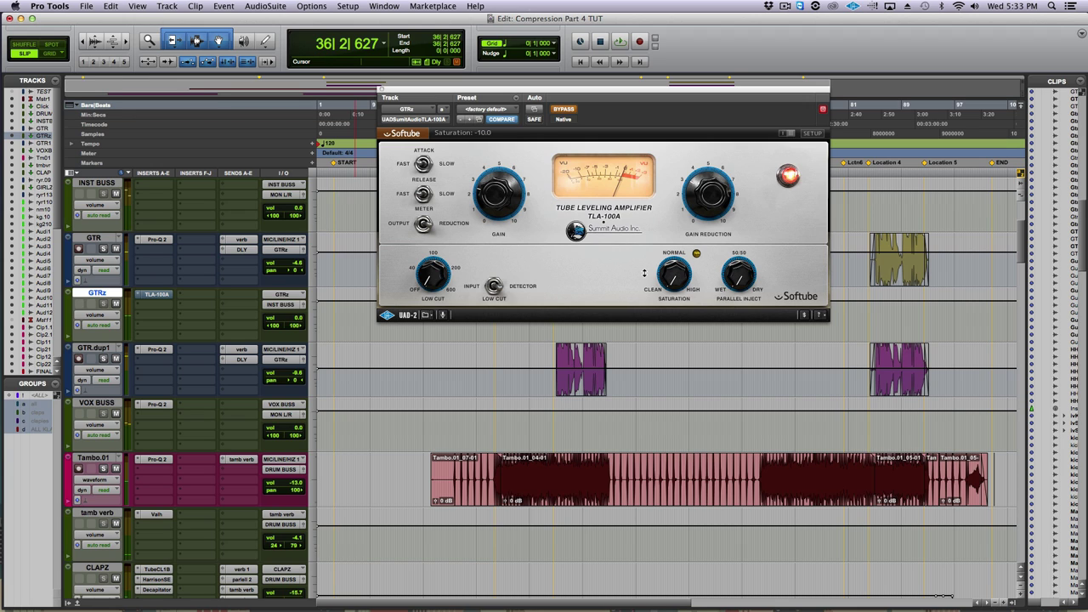
- Set TLA-100A saturation to -3.4 and parallel inject to 0%, and un-bypass it
drag(669, 276, 649, 283)
mouse_move(737, 281)
mouse_down()
mouse_move(731, 293)
mouse_move(735, 249)
mouse_move(728, 297)
mouse_up()
click(566, 114)
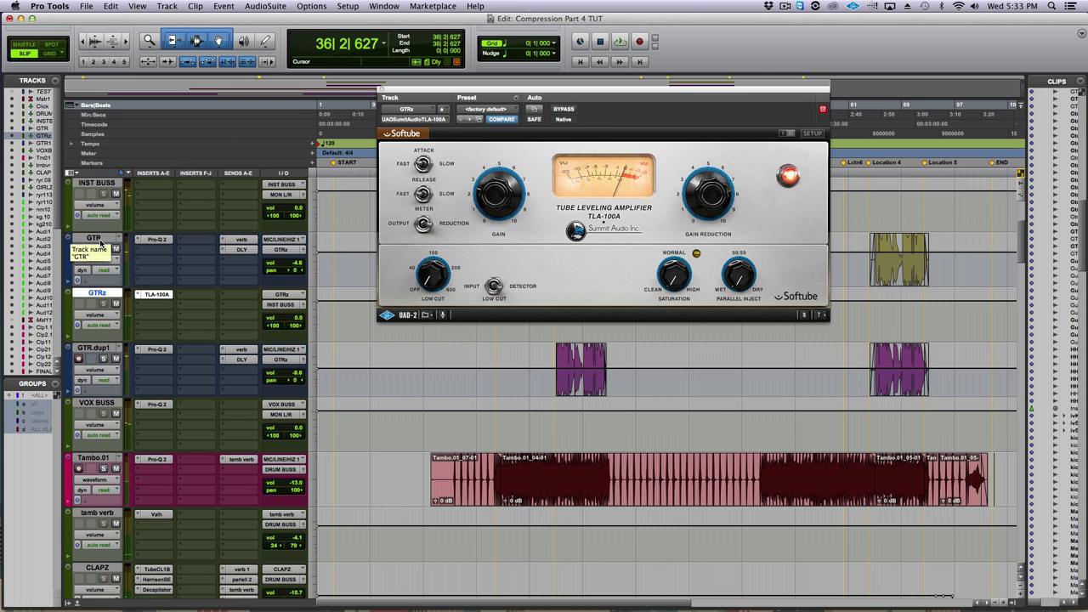
- Solo GTR and GTR.dup1, play, and tune saturation and parallel inject (29%) while listening
click(103, 248)
click(102, 358)
key(space)
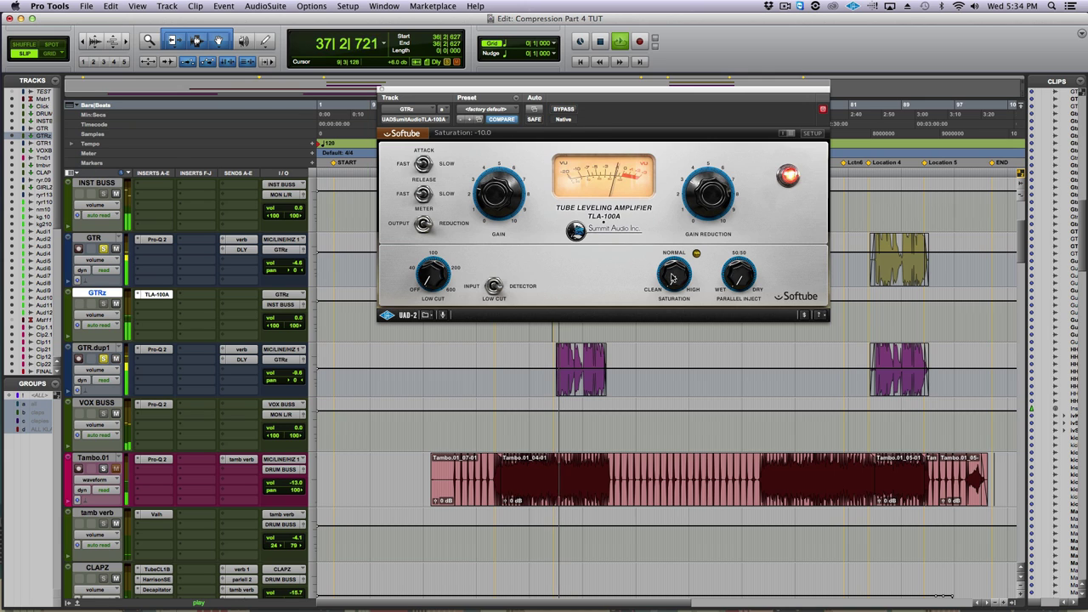
drag(673, 260, 679, 168)
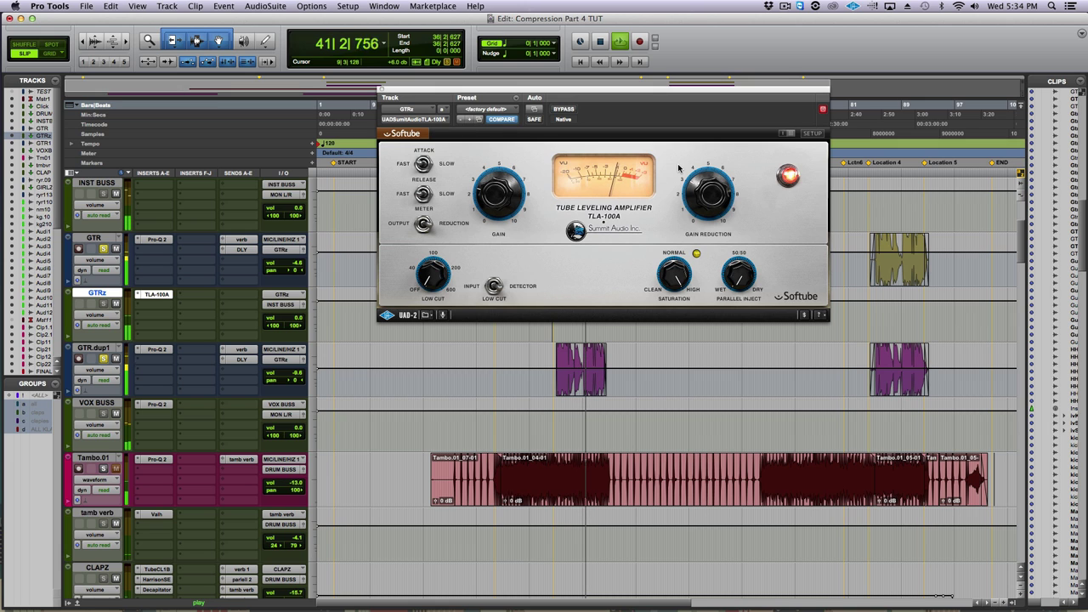
drag(679, 167, 674, 182)
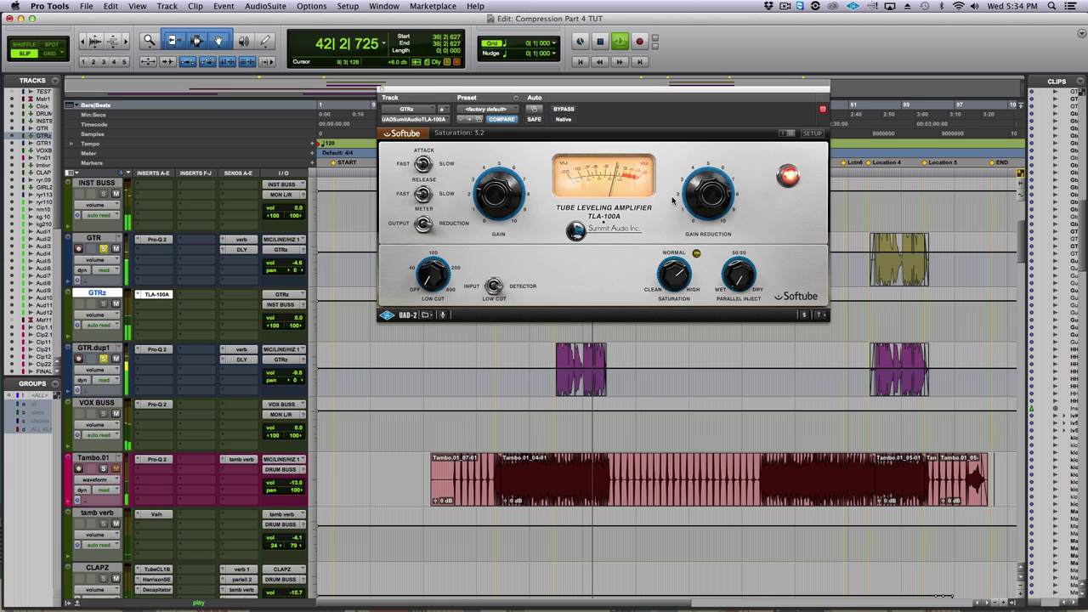
click(733, 270)
drag(733, 270, 728, 245)
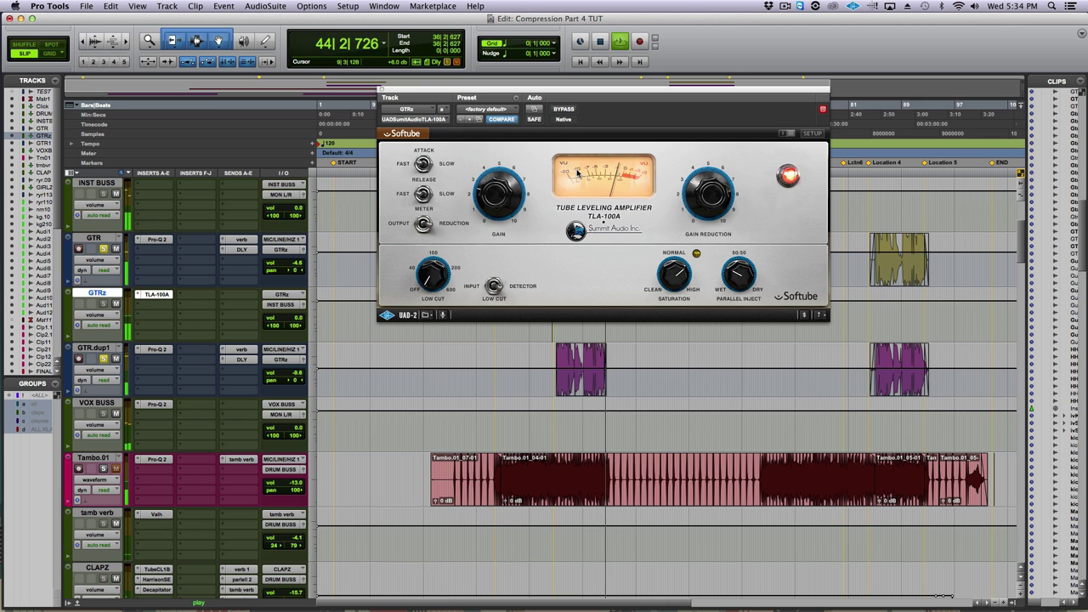
- Restart the loop and A/B the TLA-100A bypass, leaving the compressor active
key(space)
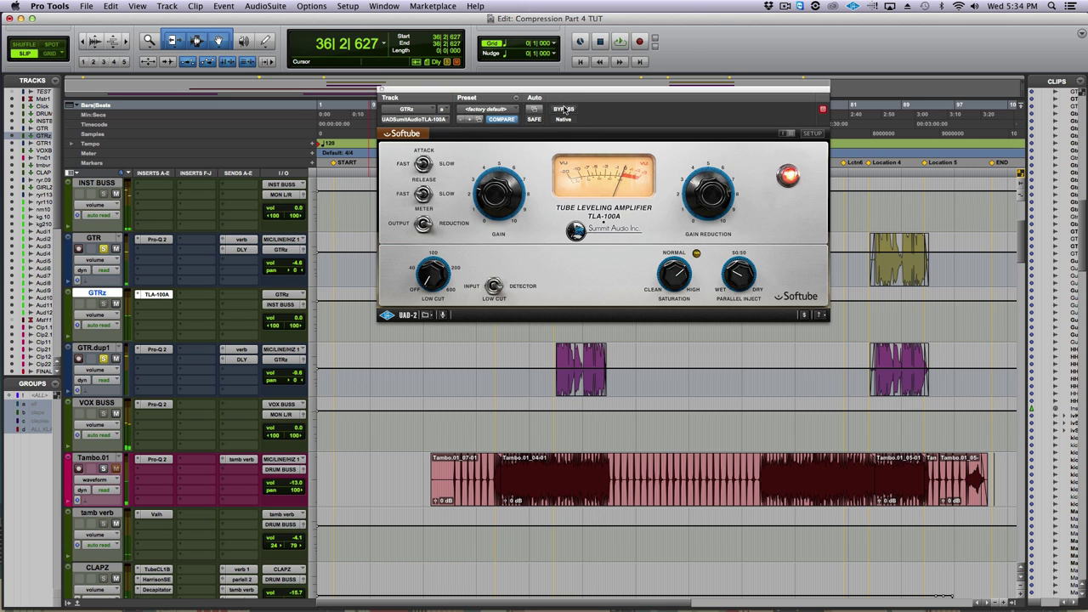
key(space)
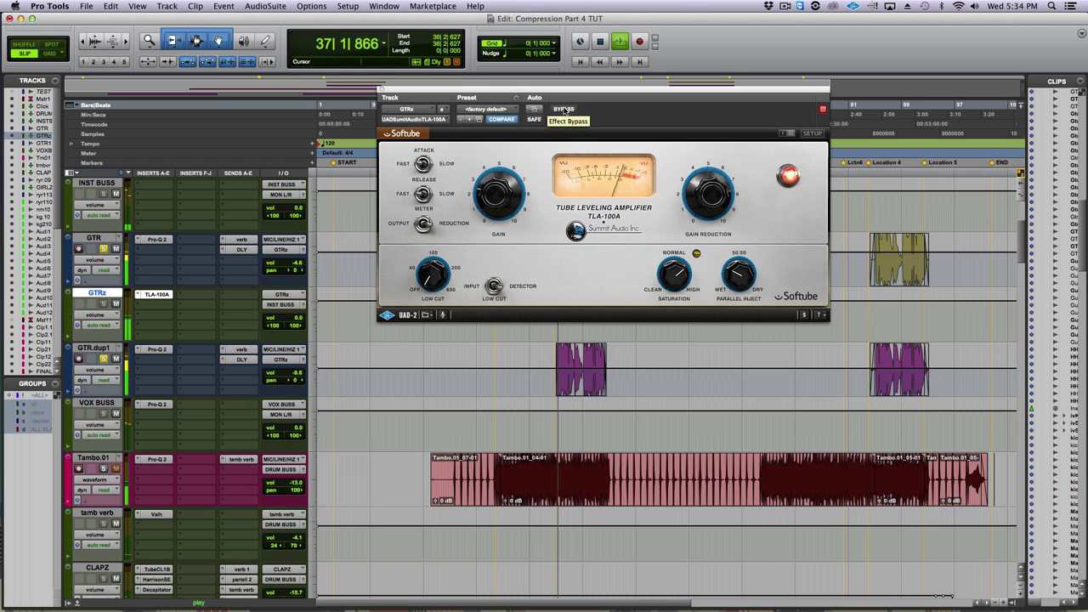
click(565, 111)
click(564, 110)
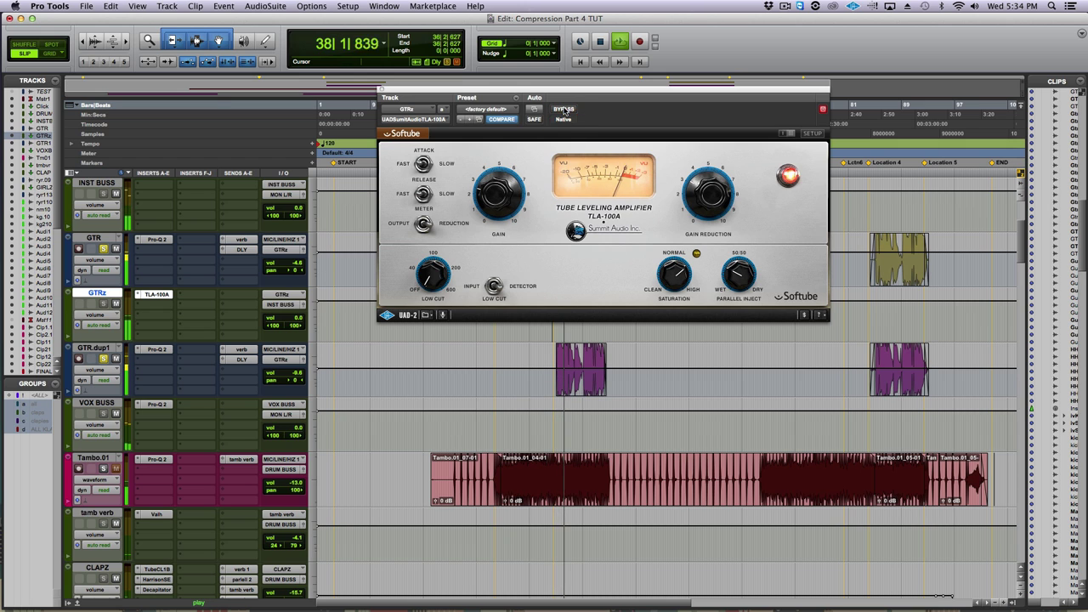
click(565, 110)
click(565, 111)
click(103, 248)
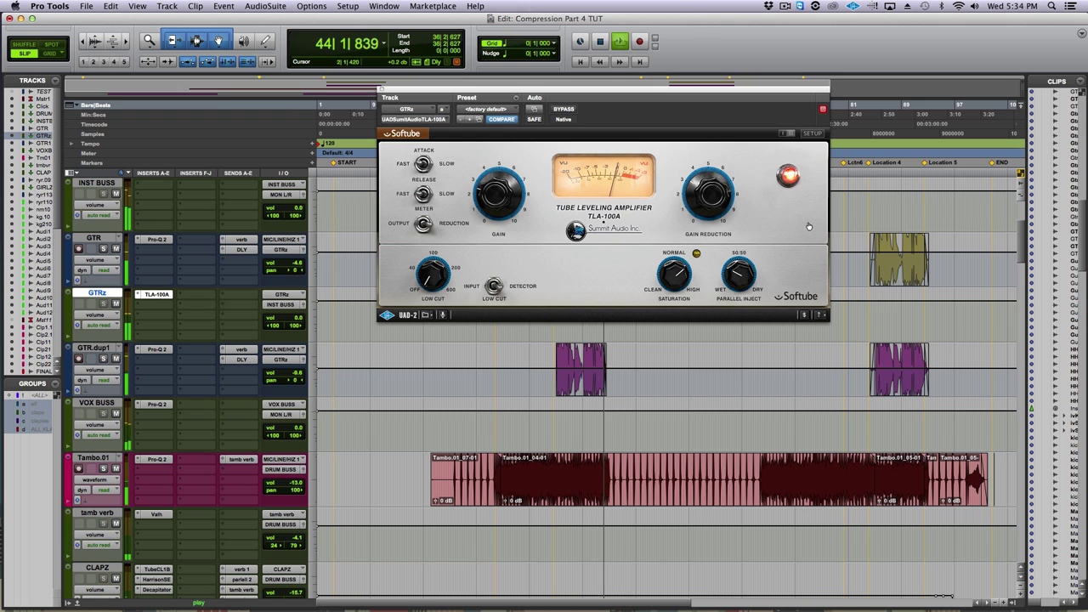
- Stop the guitar playback and bring up the LA-2A window on DRUM BUSS
key(space)
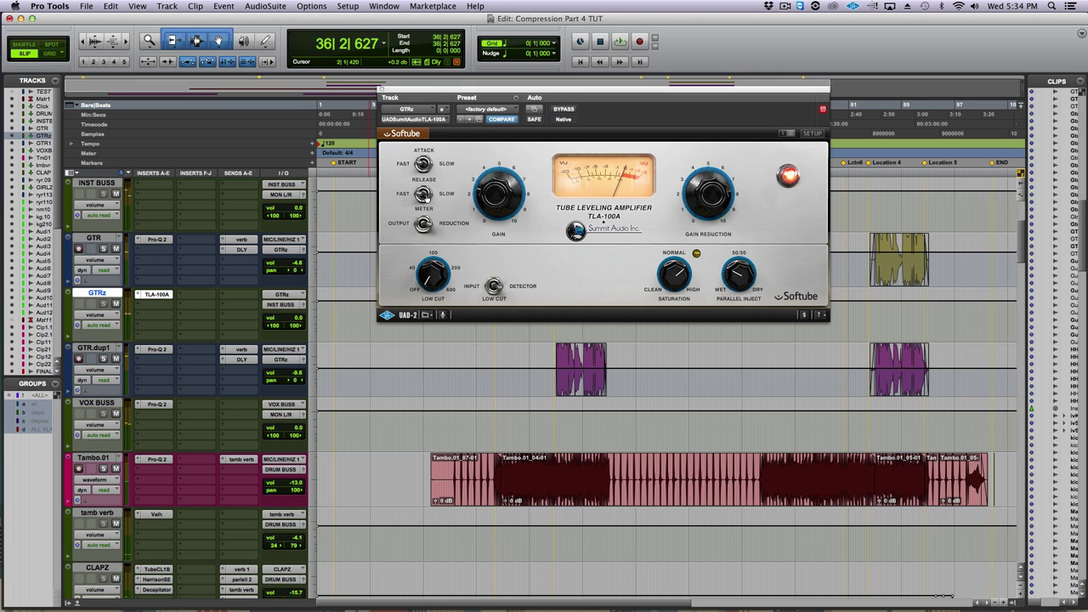
mouse_move(691, 273)
mouse_move(768, 278)
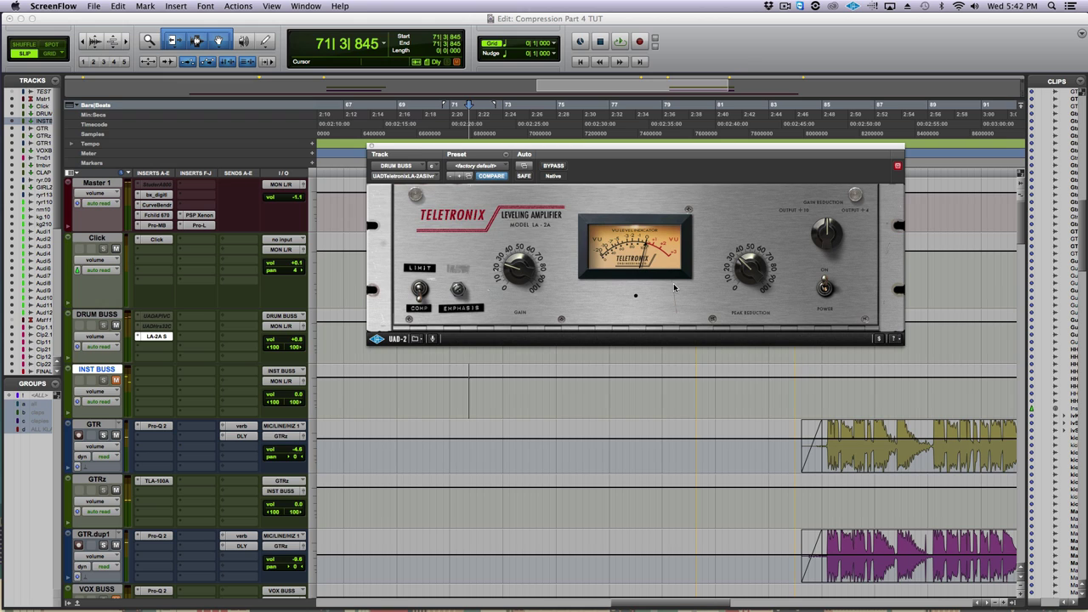
- Play the drums and toggle the DRUM BUSS LA-2A bypass, then stop at 71|3|845
click(554, 167)
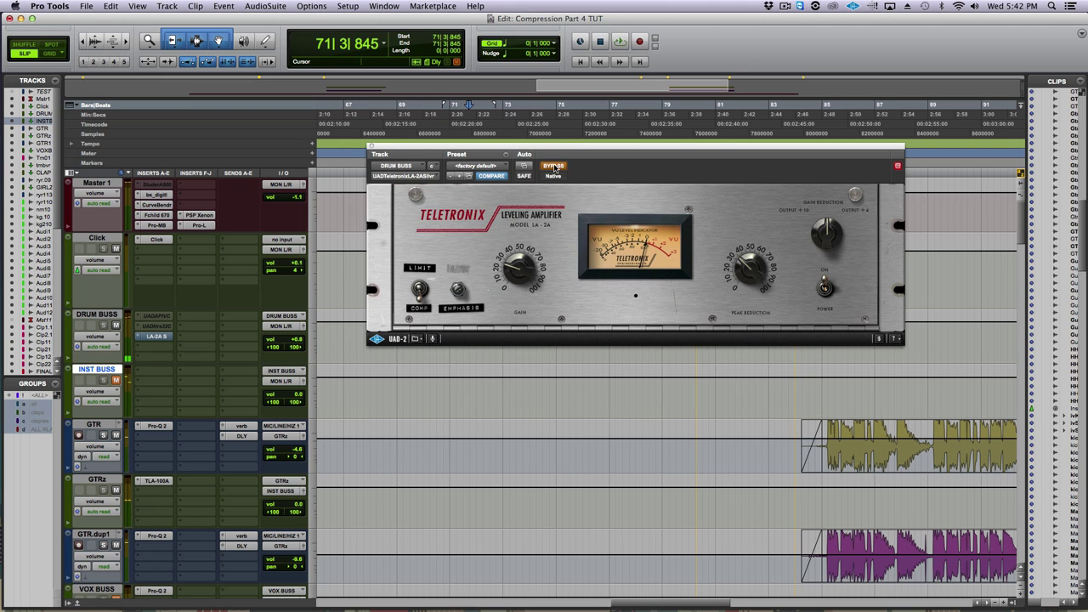
key(space)
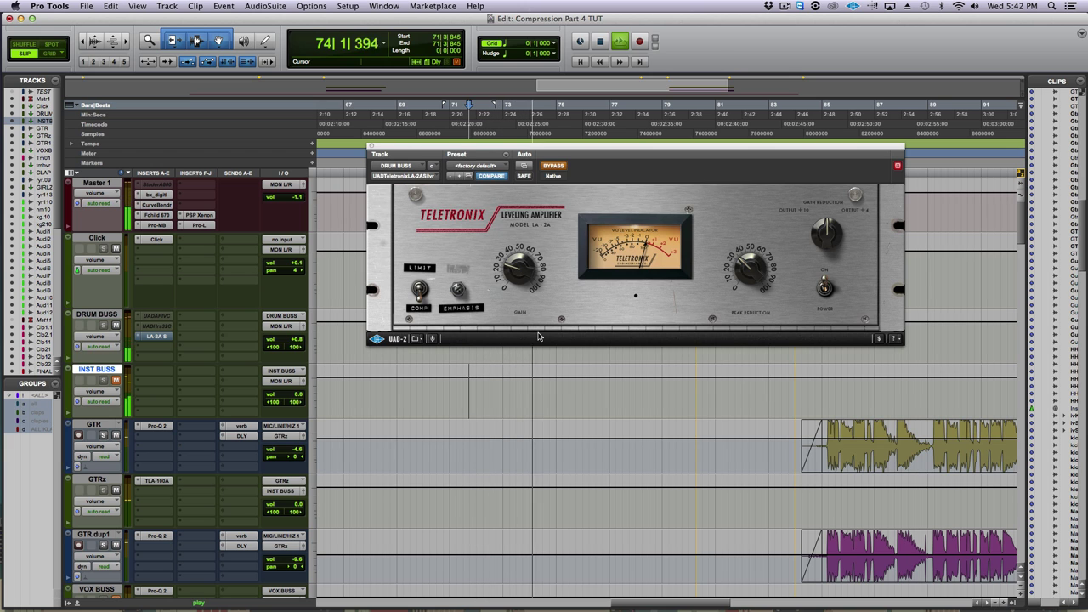
click(553, 167)
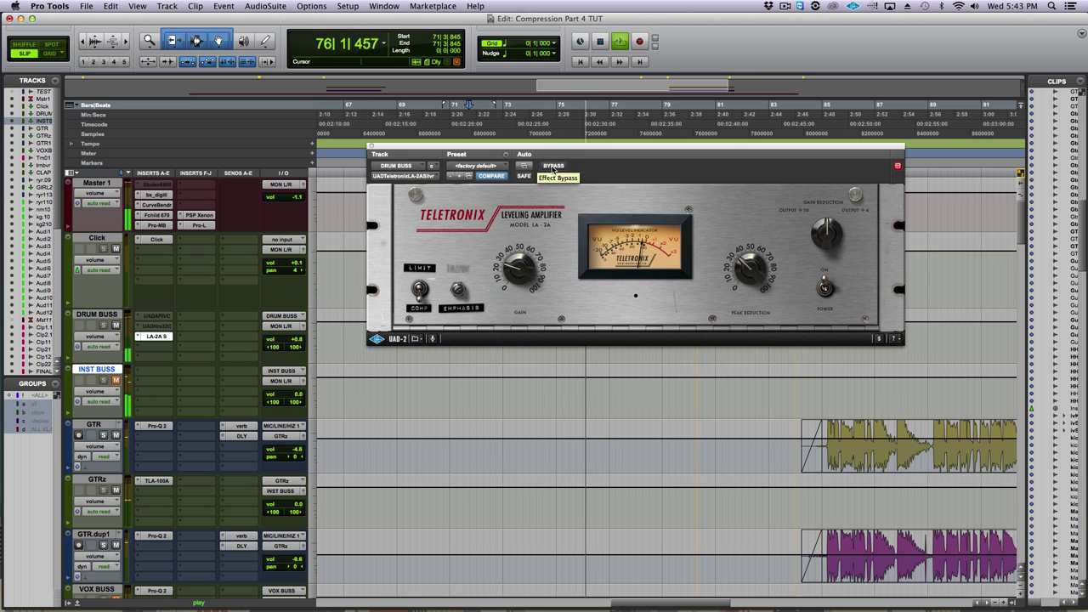
click(553, 166)
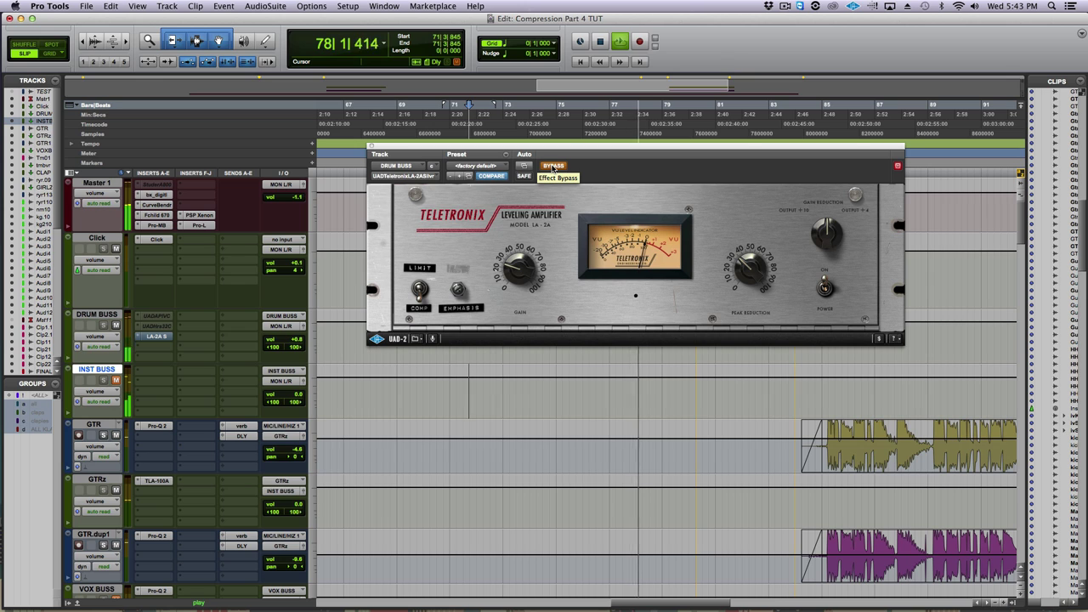
click(554, 167)
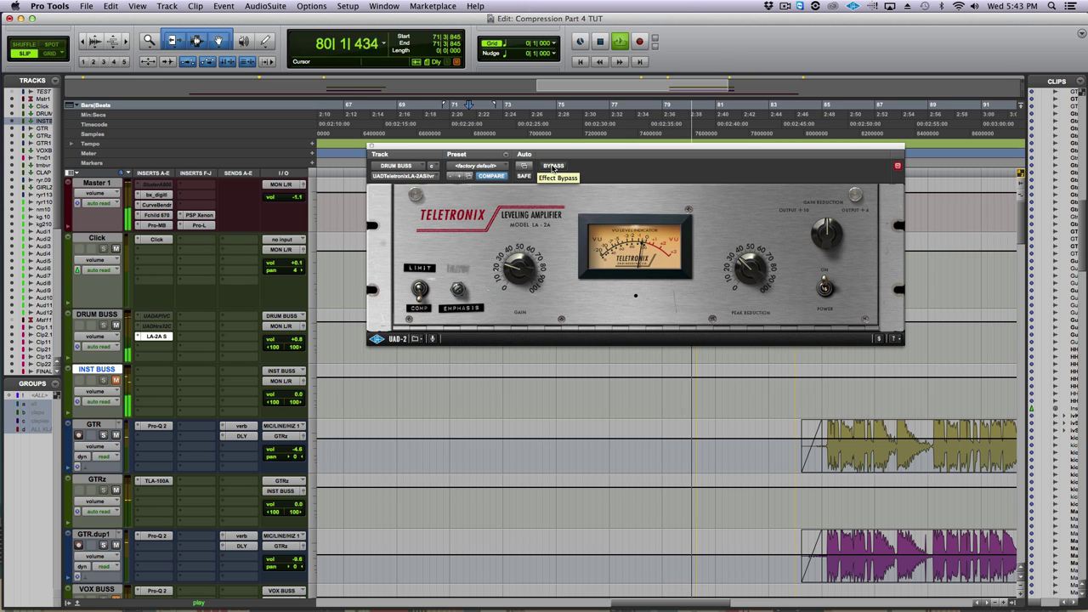
key(space)
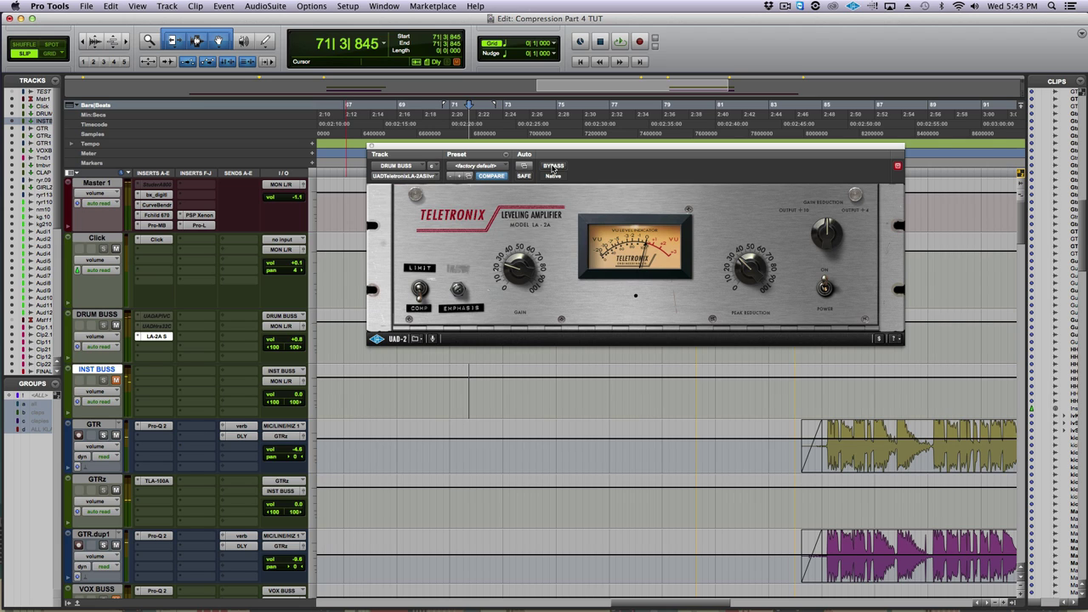
- Replay from 71|3|845 for a second LA-2A bypass comparison, ending active and stopped
key(space)
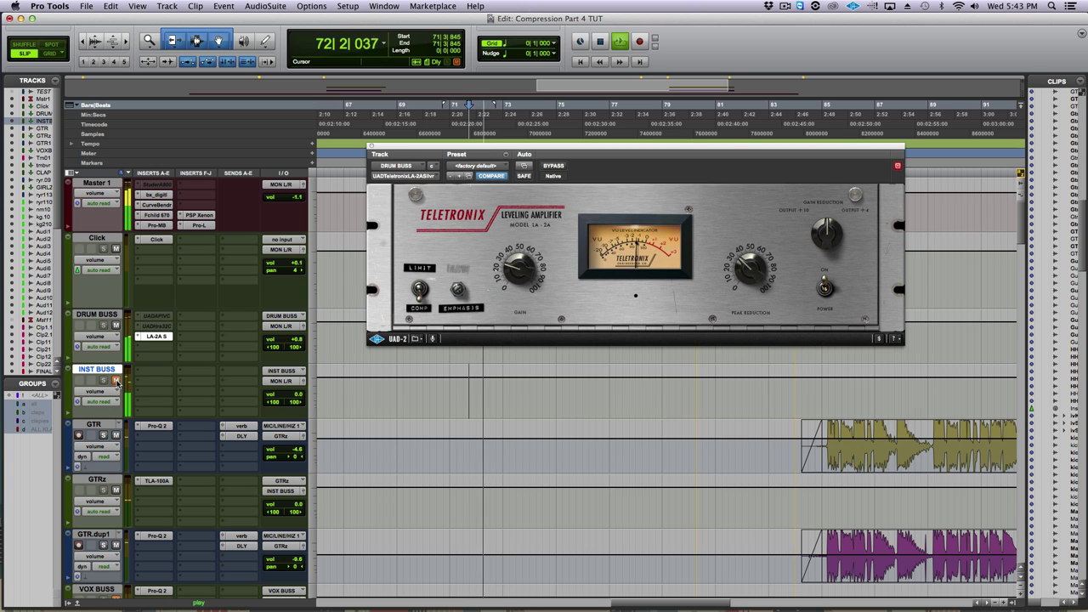
click(552, 166)
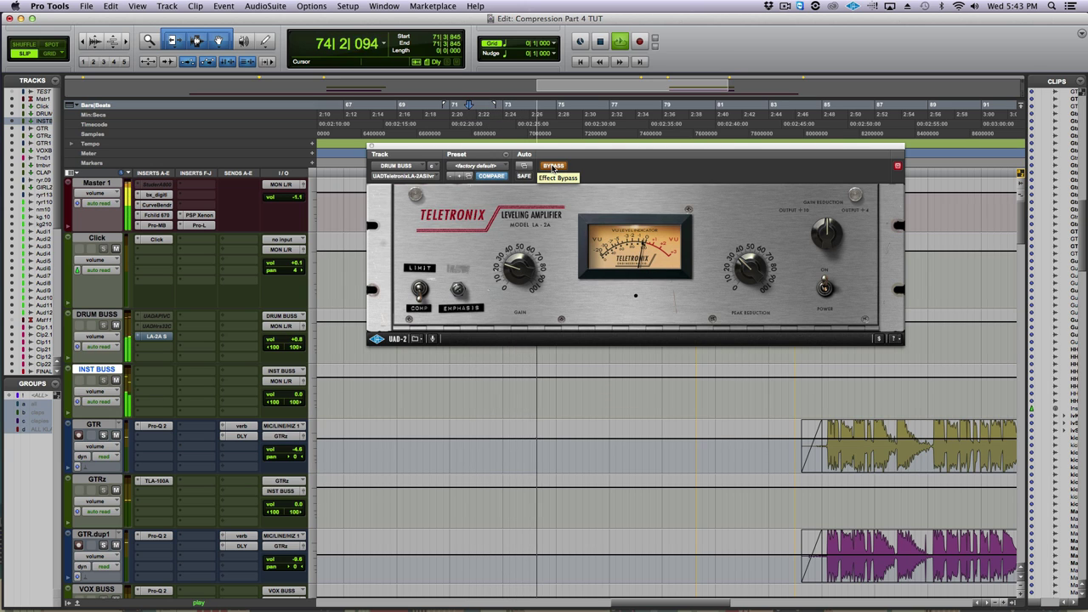
click(552, 166)
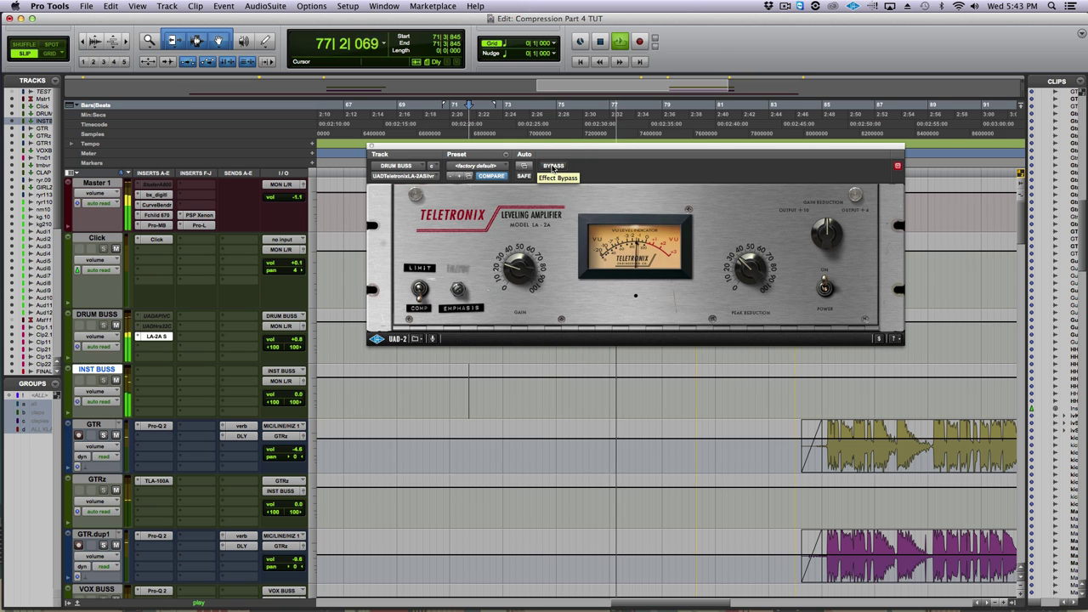
click(553, 167)
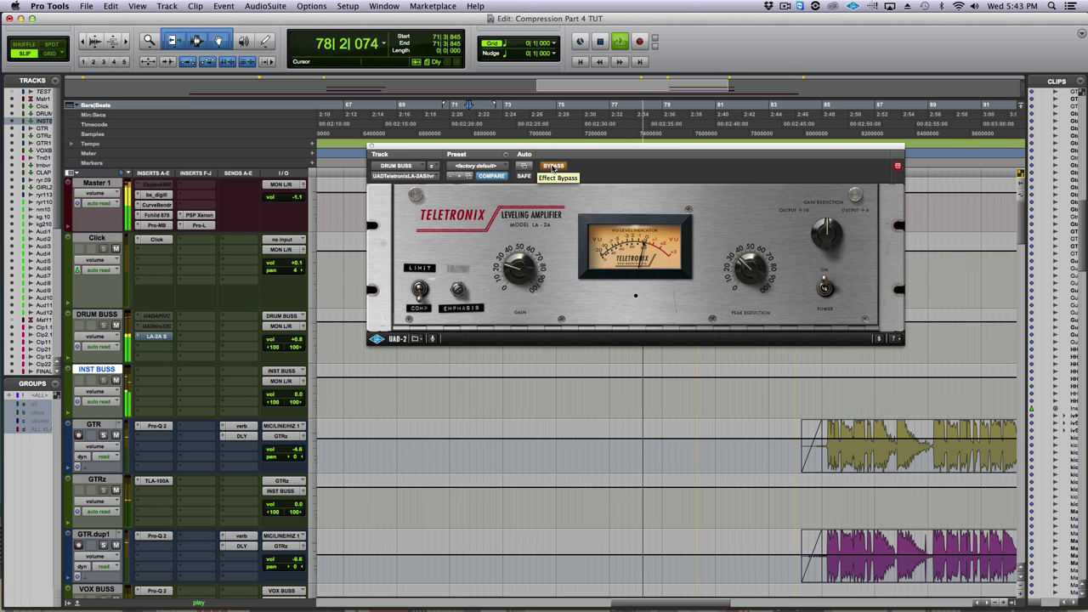
click(553, 167)
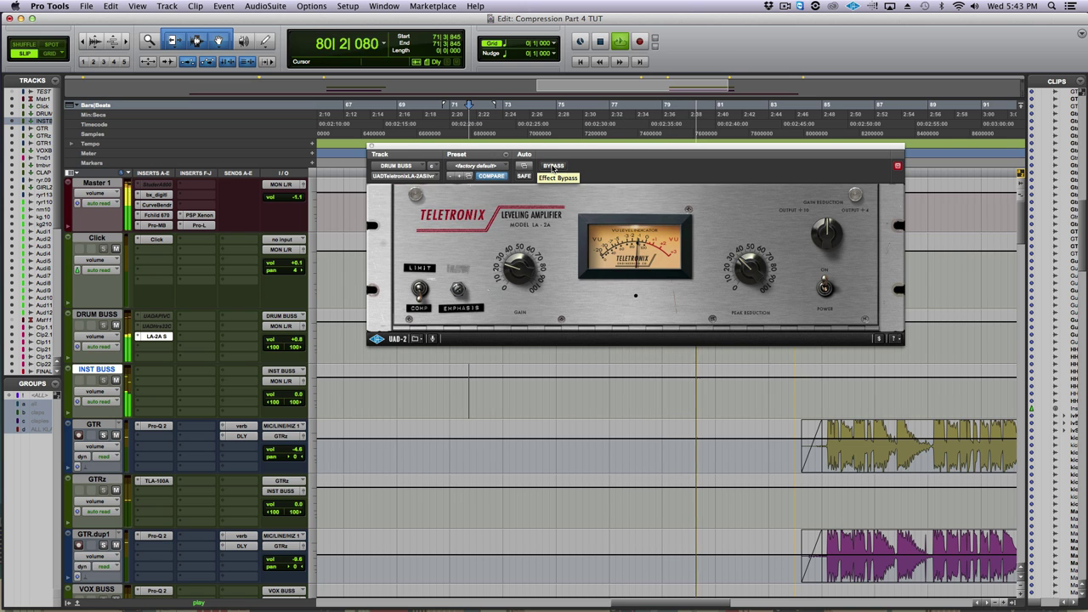
key(space)
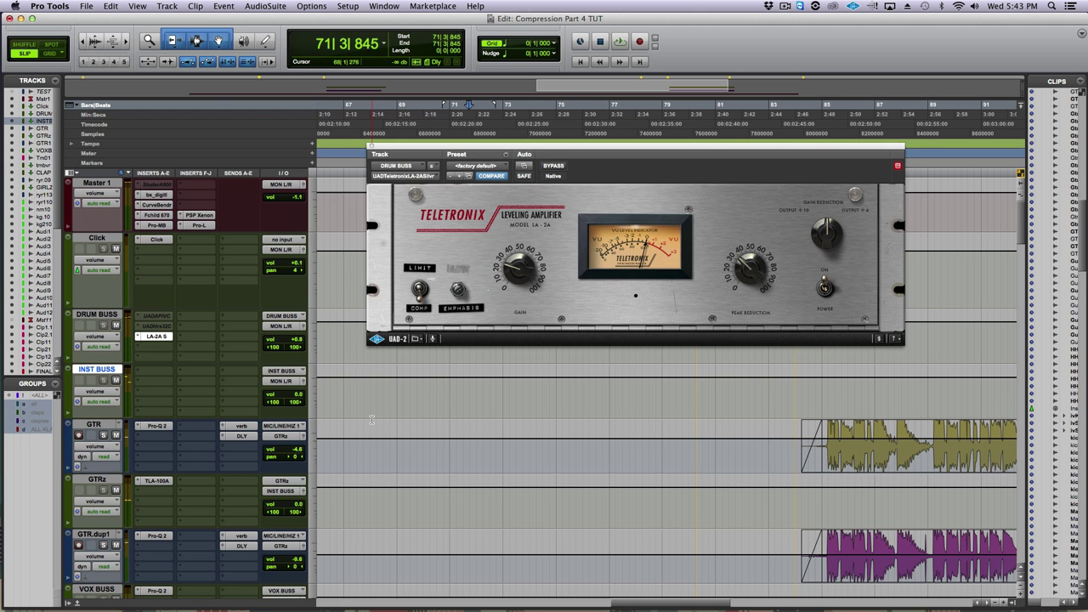
scroll(371, 420, down, 5)
scroll(371, 419, down, 15)
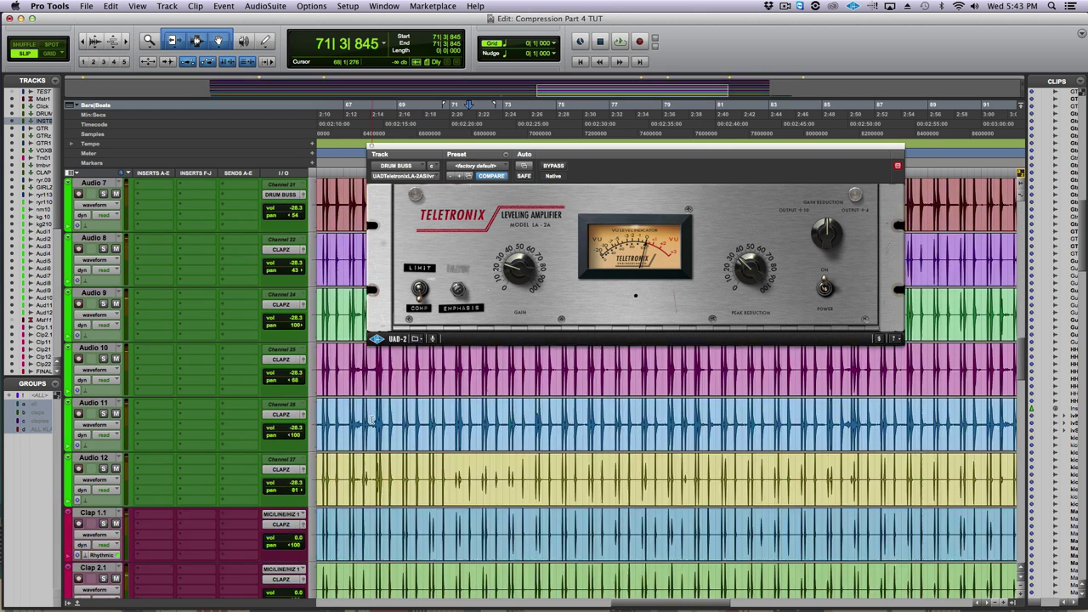
- Solo FINAL VOX and show its LA-2A insert in slot H
scroll(372, 419, down, 5)
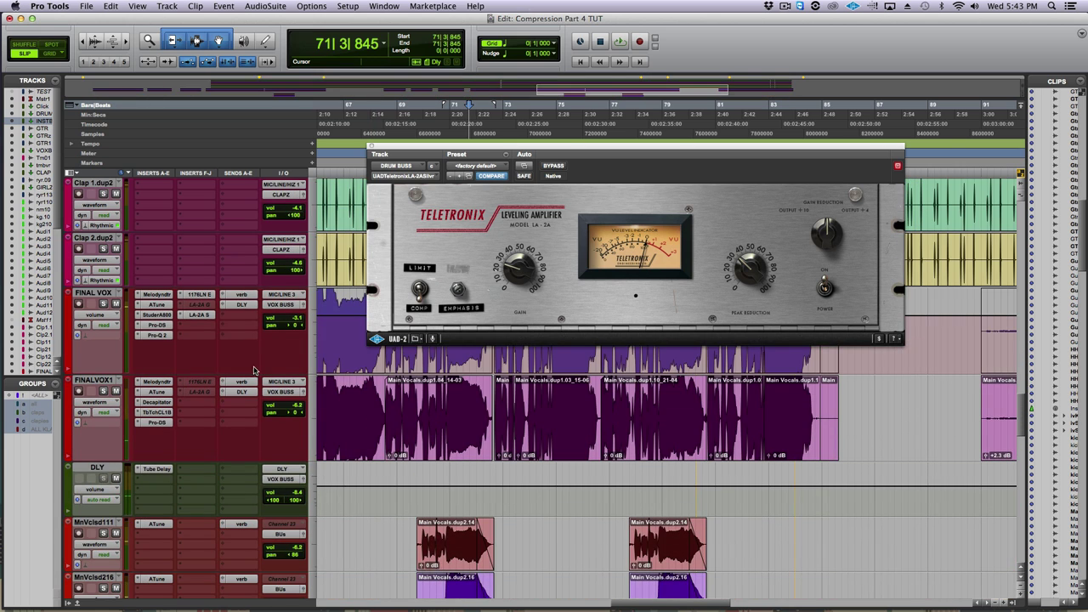
click(103, 304)
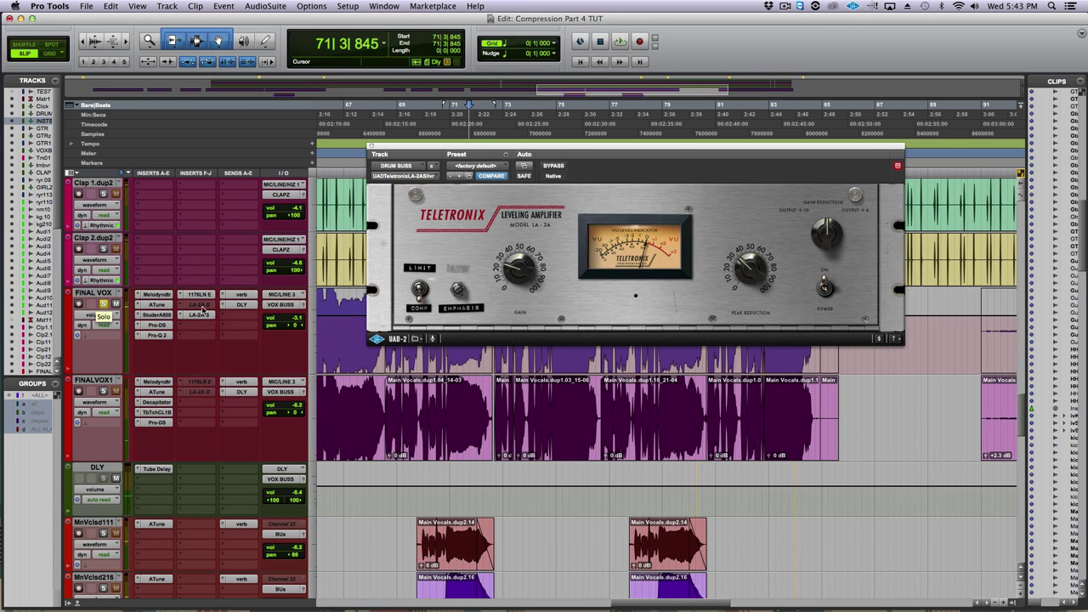
click(203, 315)
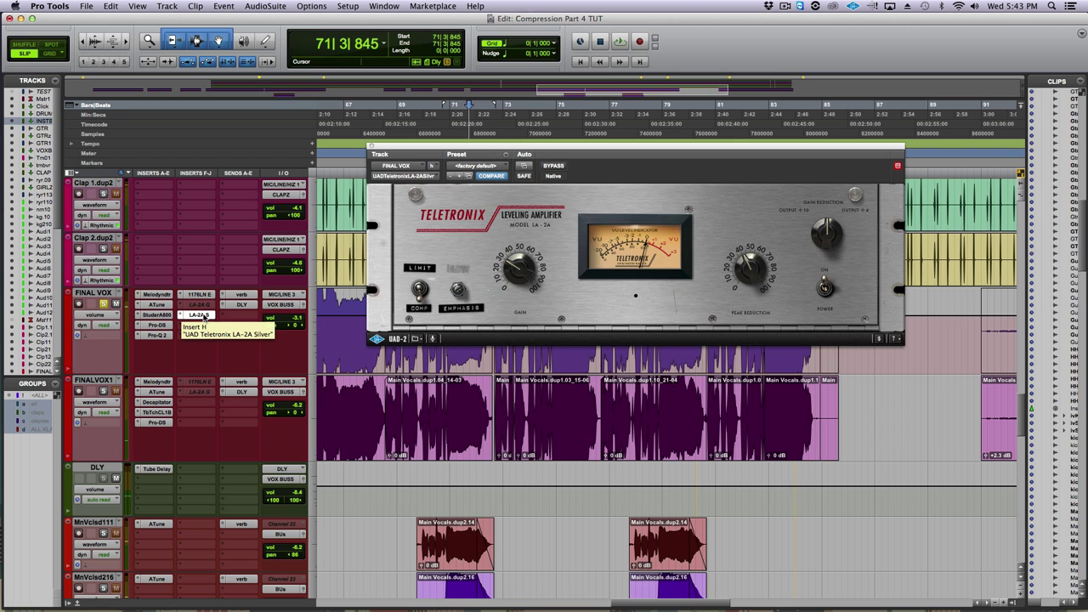
- Play the lead vocal, A/B its LA-2A bypass three times, re-enable it, and stop
click(552, 167)
key(space)
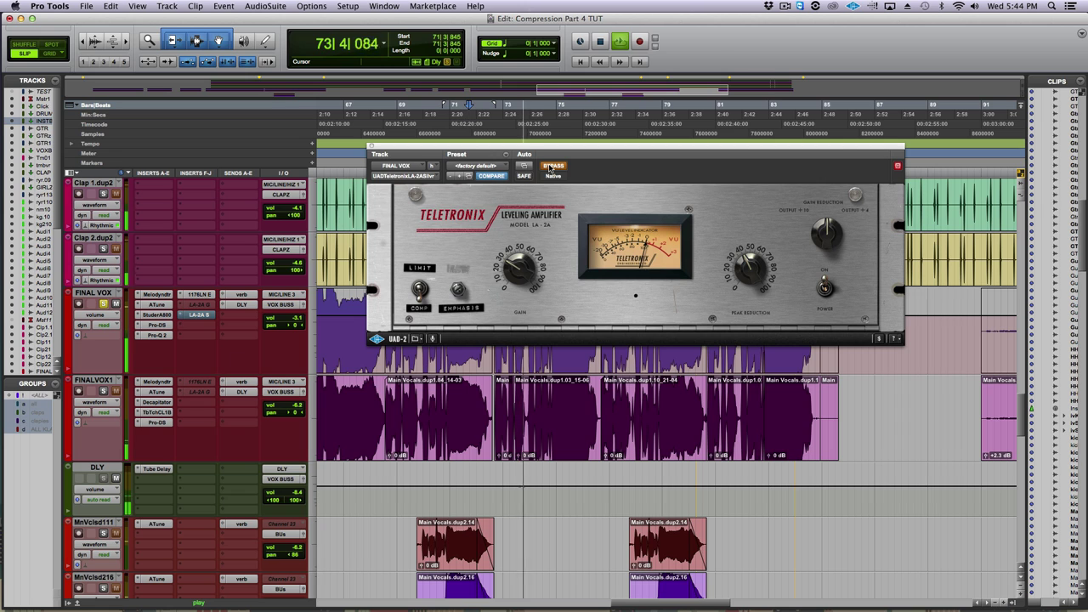
click(550, 166)
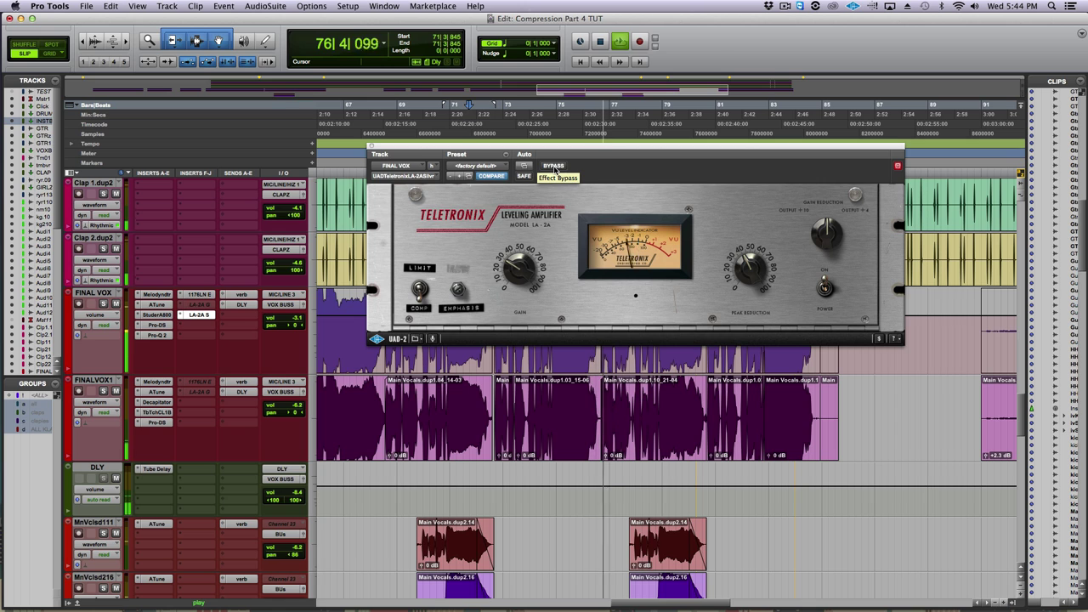
click(553, 166)
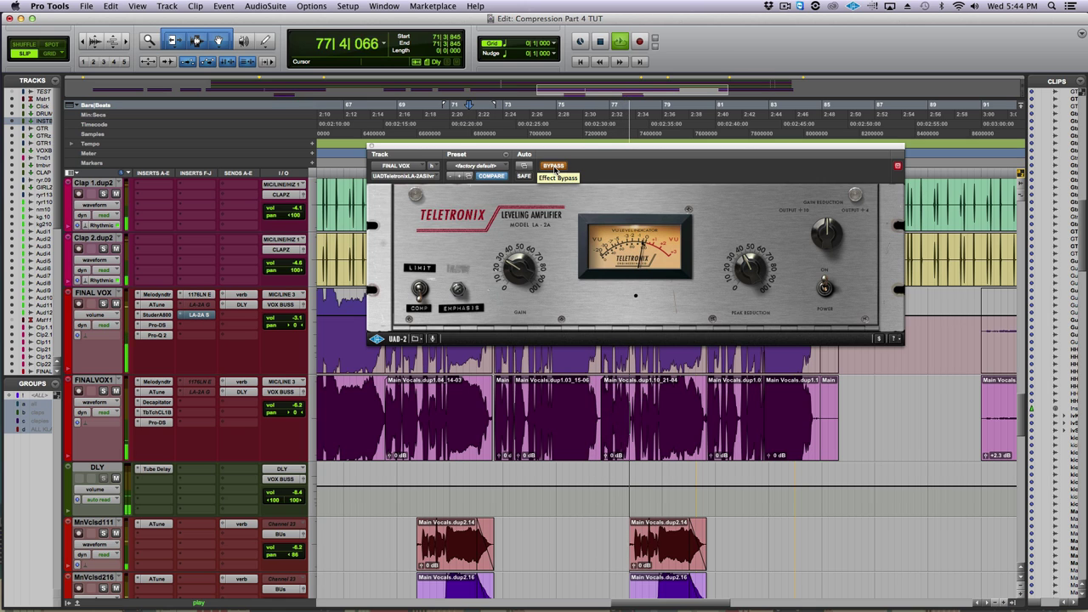
click(554, 167)
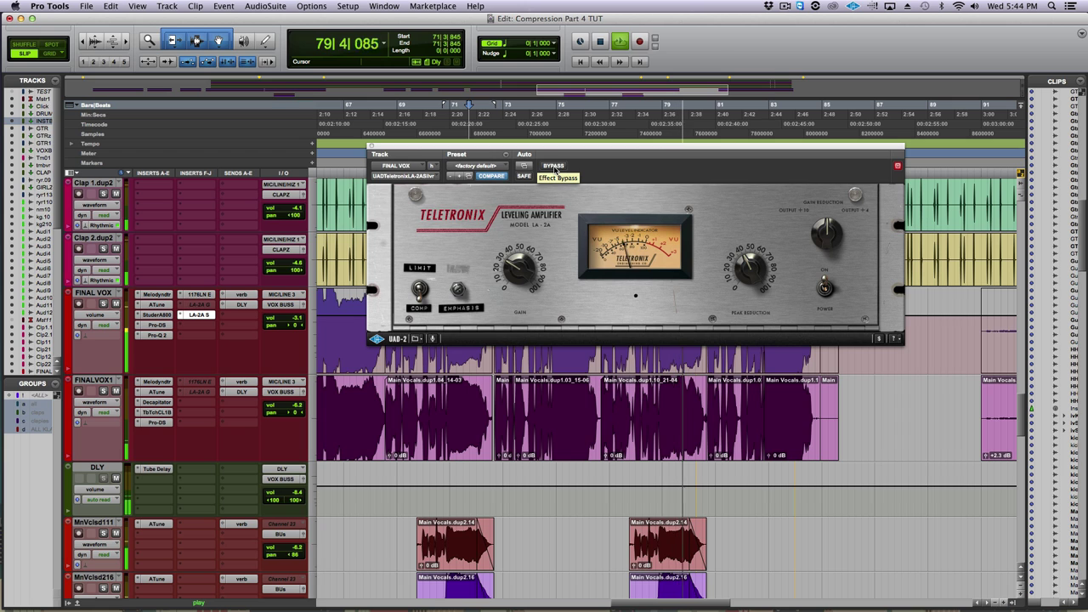
click(553, 166)
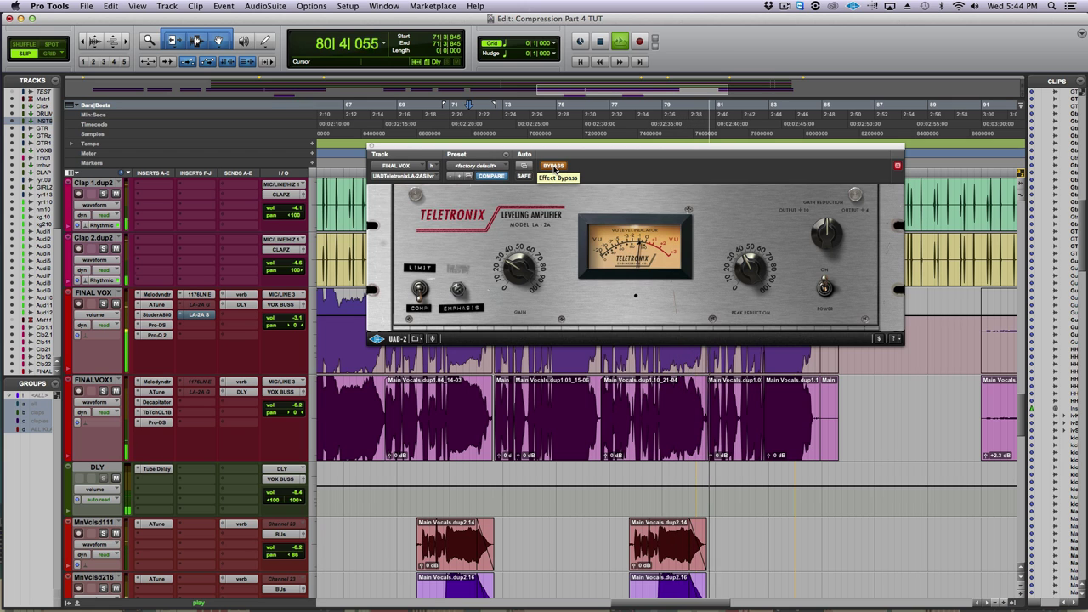
click(553, 166)
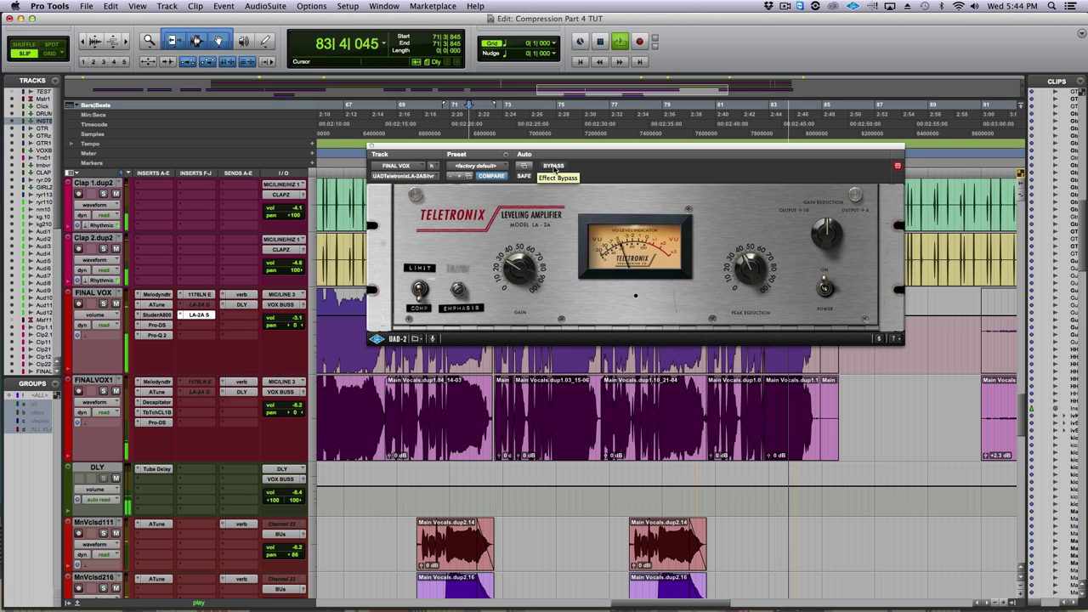
key(space)
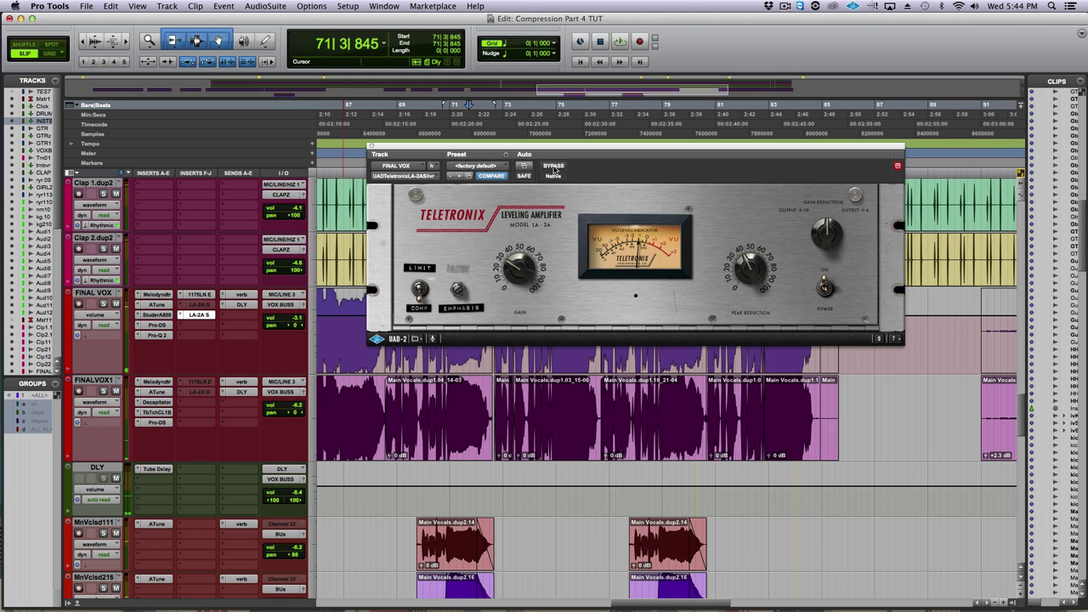